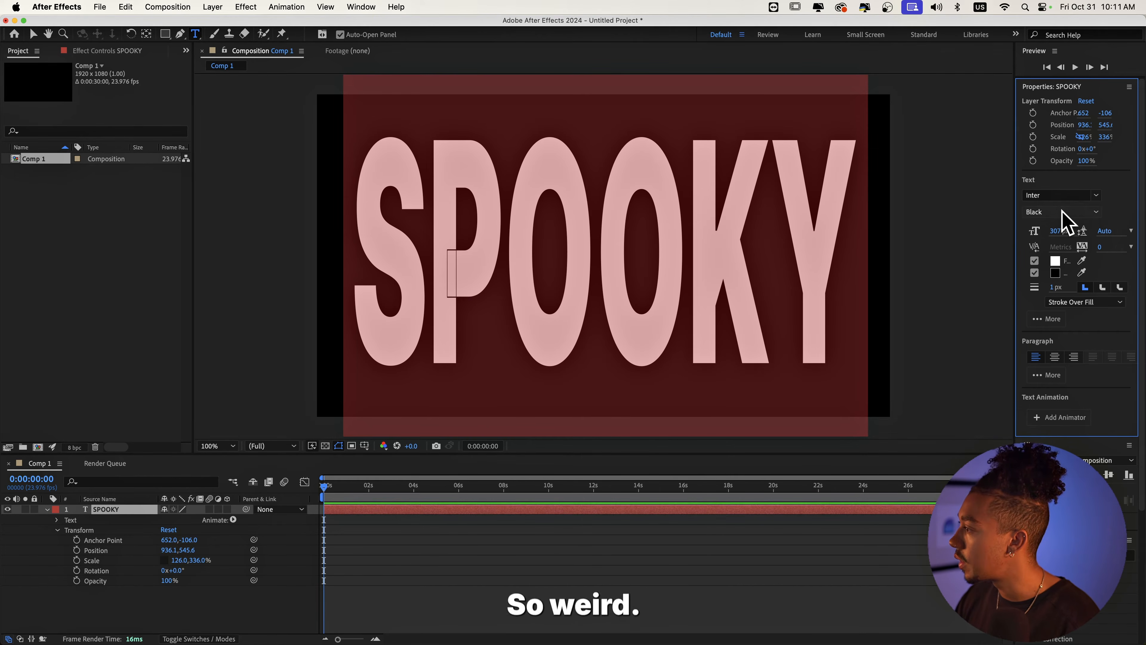
Change the font of the SPOOKY text to Poppins Black
left_click(1097, 196)
type("P")
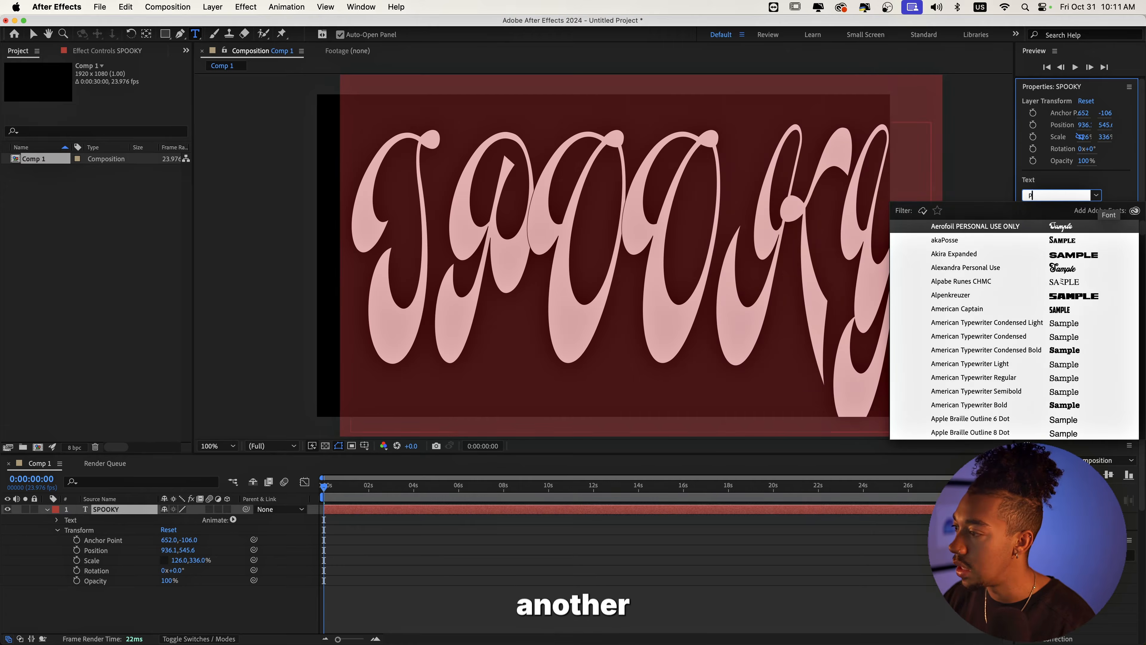
type("OPPINS")
scroll(979, 427, "down", 1)
left_click(975, 431)
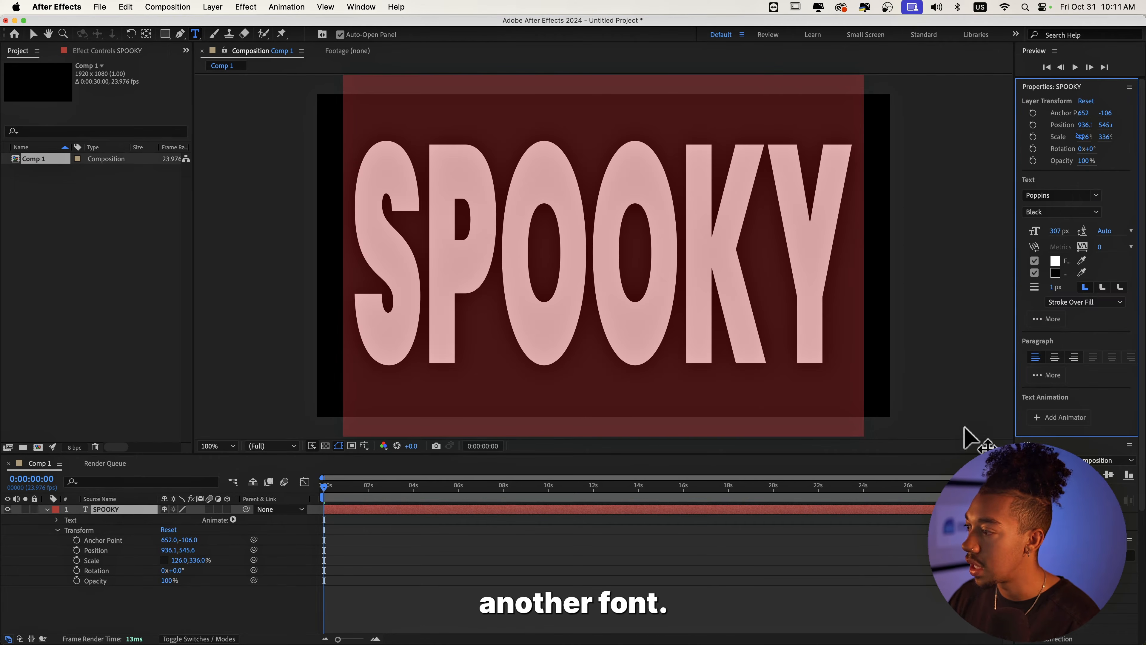
Set the SPOOKY text size to 310 px and give it a white stroke 5 px wide
left_click_drag(1057, 244, 1066, 277)
left_click(1055, 273)
left_click(432, 263)
left_click(713, 264)
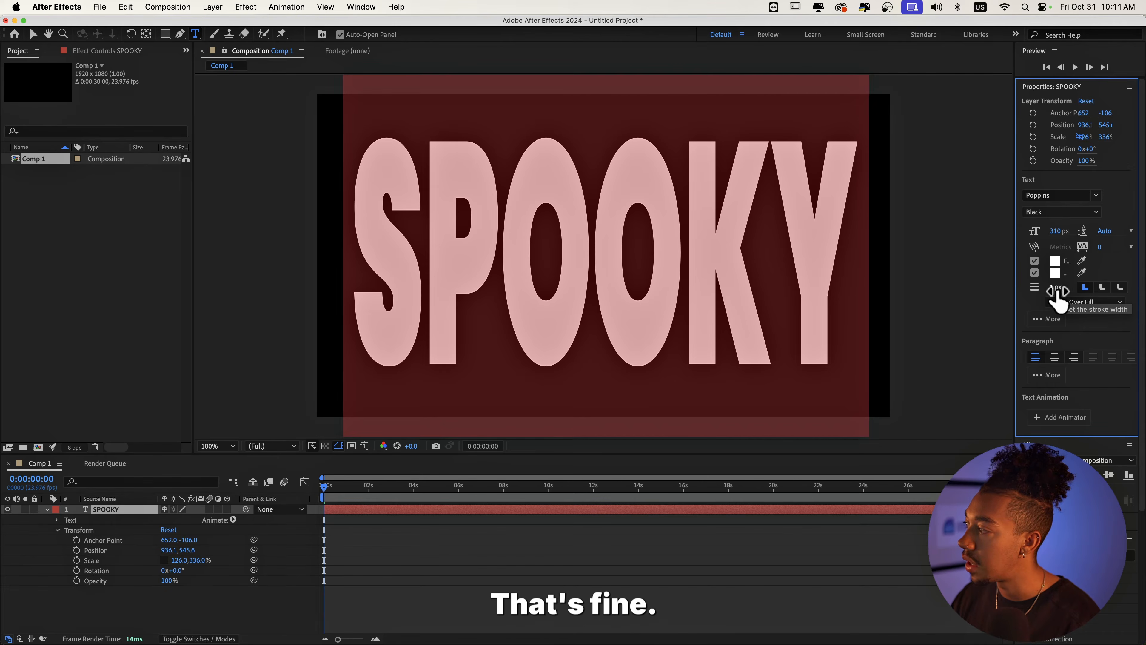
left_click_drag(1063, 289, 1065, 292)
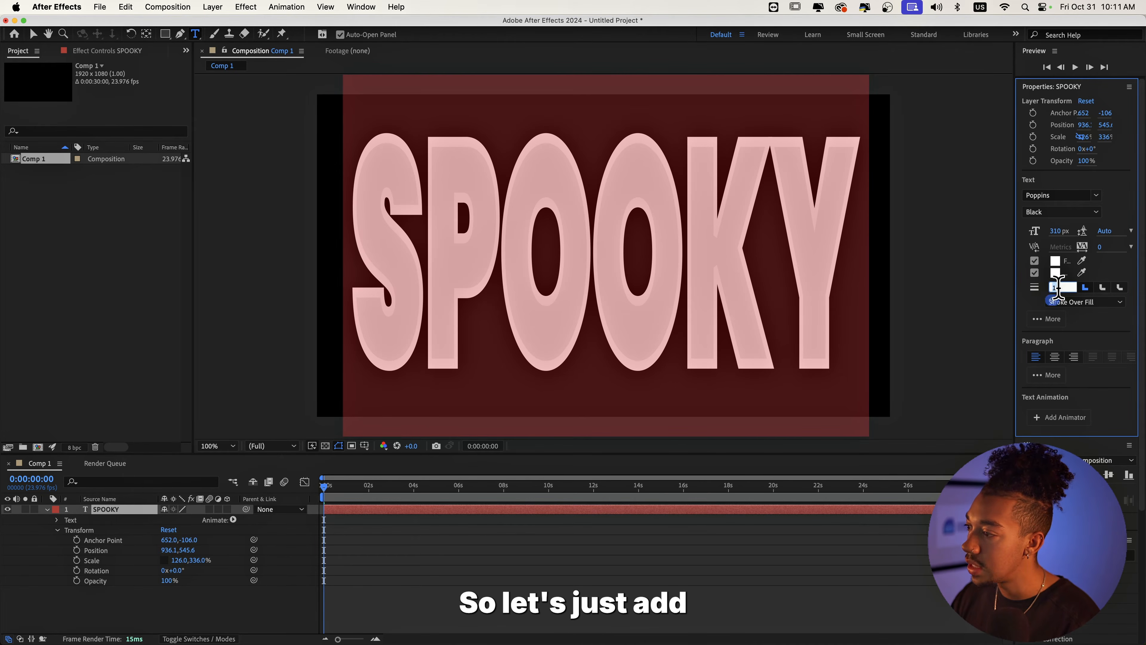
type("5")
key("Return")
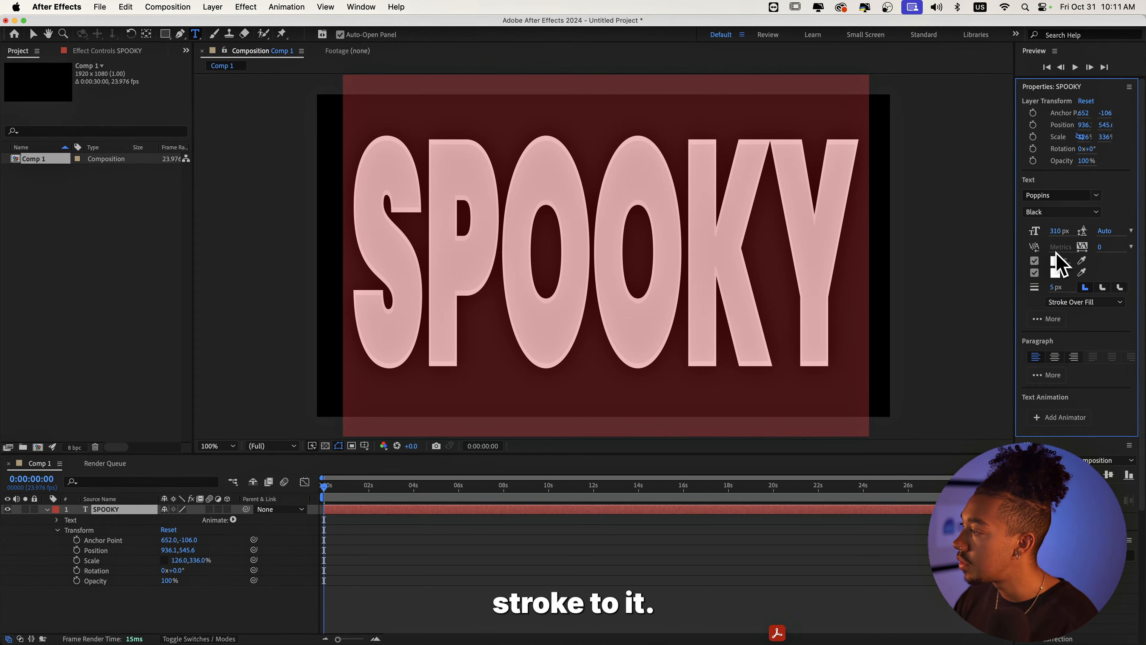
Match the text's stroke color to its off-white fill color and deselect the layer
left_click(1055, 262)
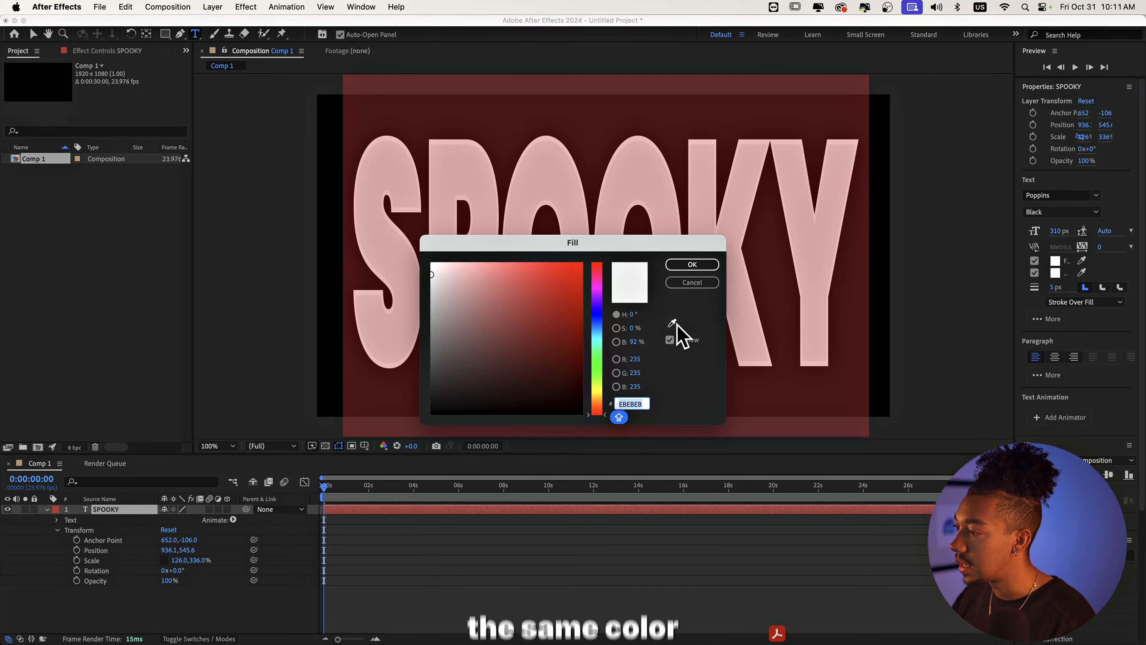
left_click(692, 264)
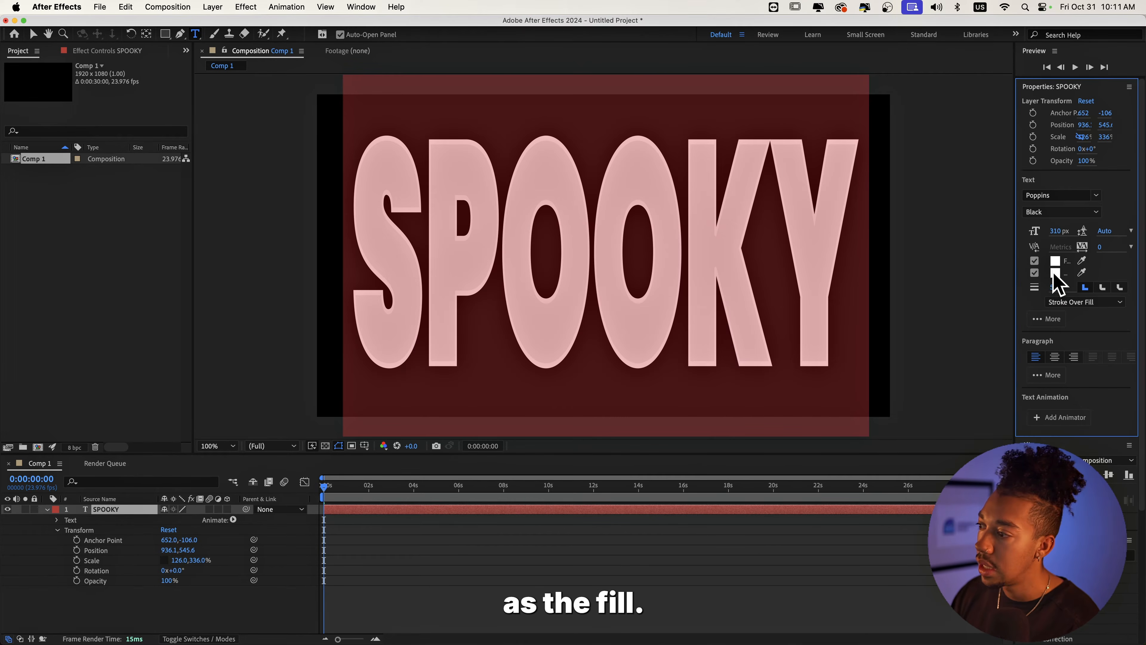
left_click(1055, 273)
left_click(673, 322)
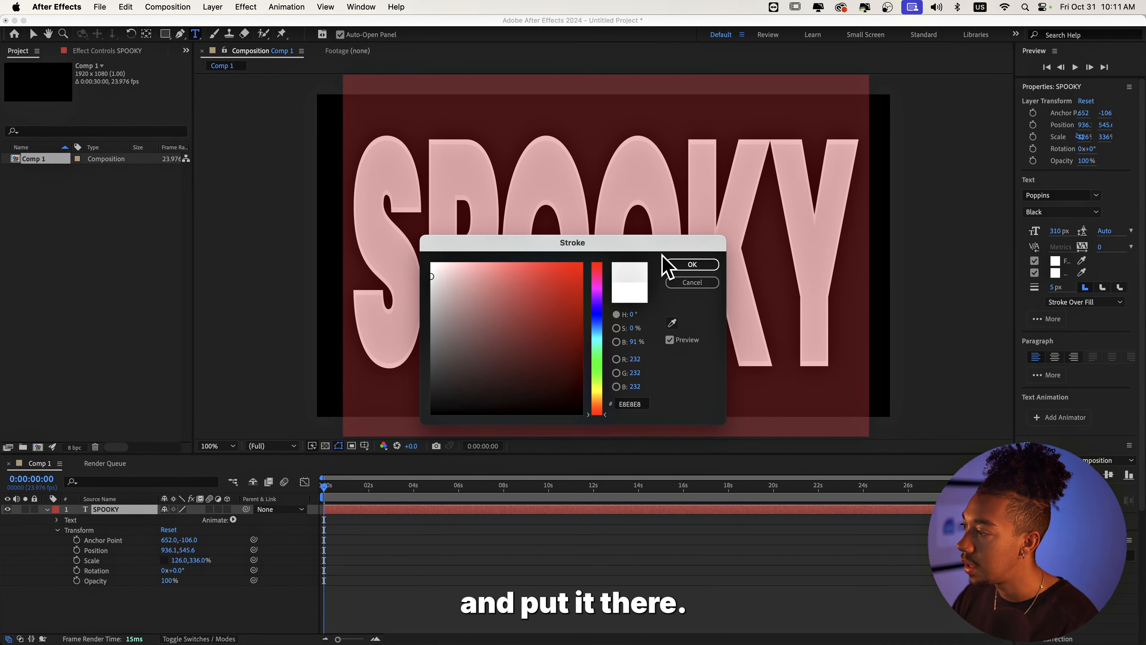
left_click(688, 265)
left_click(578, 580)
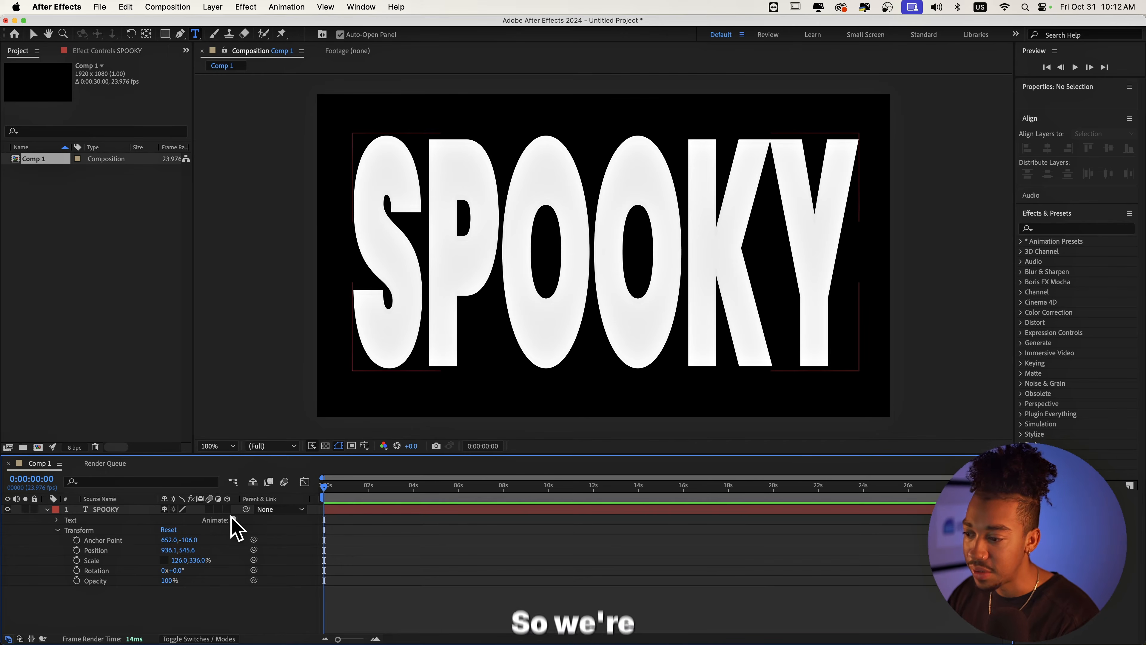
Add a fill color opacity animator to the SPOOKY text and set its Fill Opacity to 0%
left_click(233, 520)
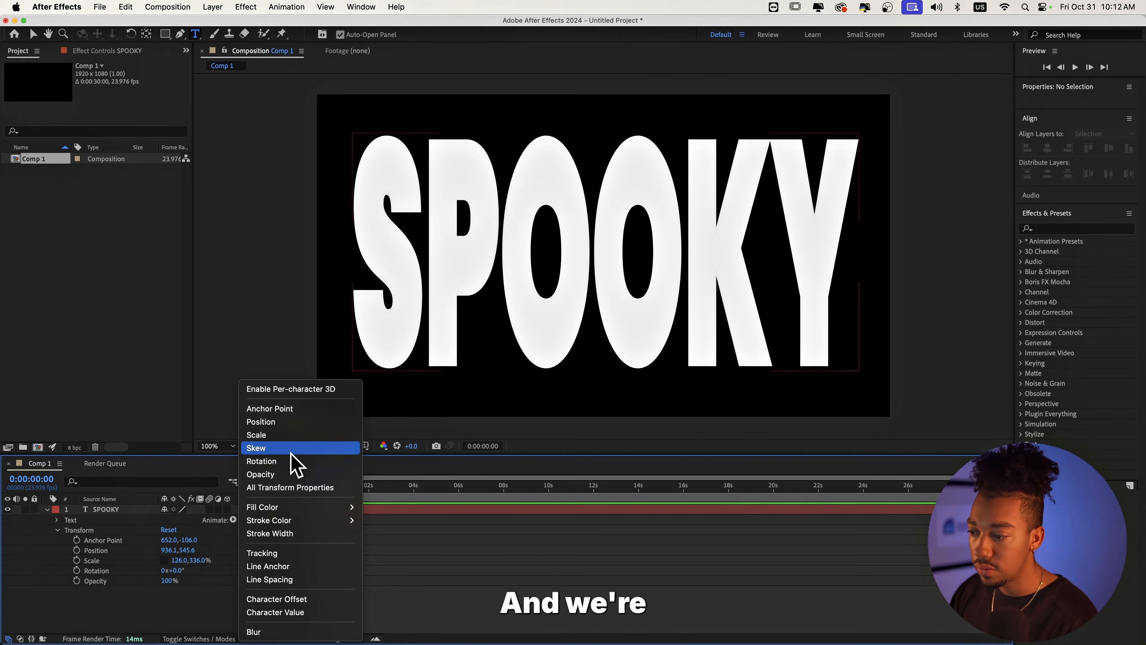
mouse_move(298, 507)
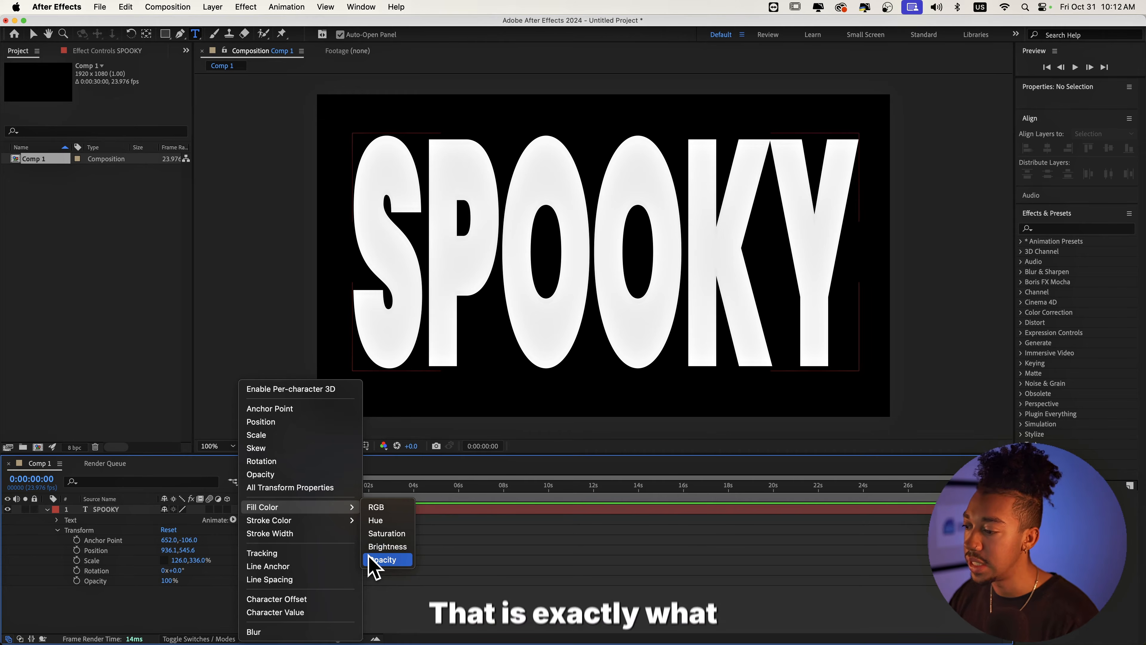
left_click(370, 560)
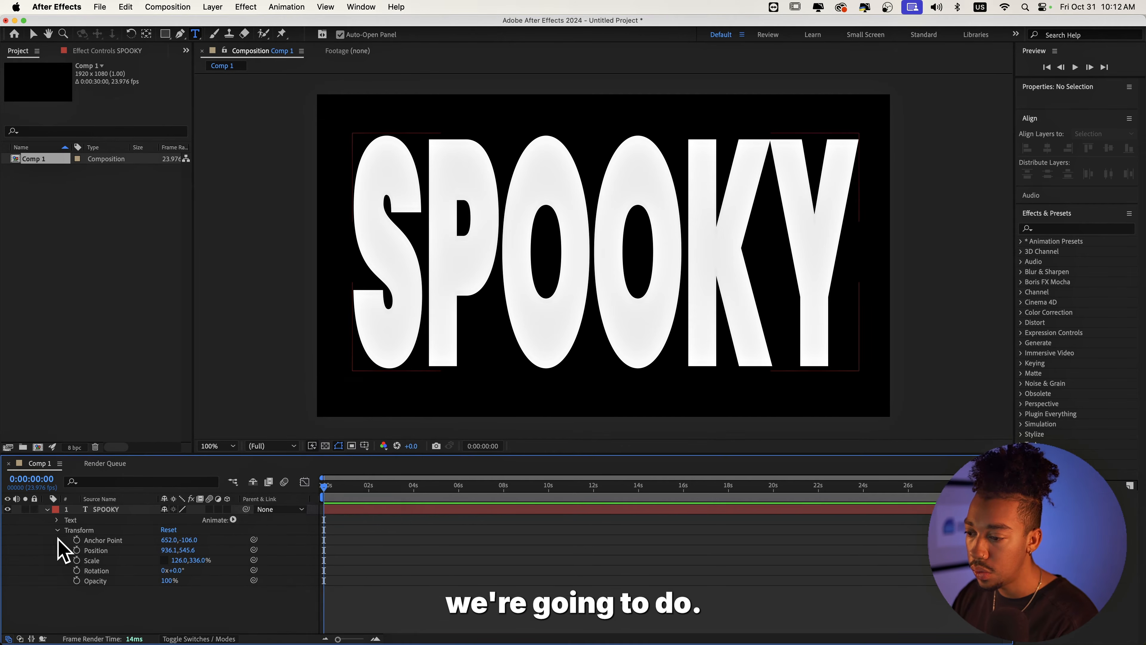
left_click_drag(167, 581, 95, 583)
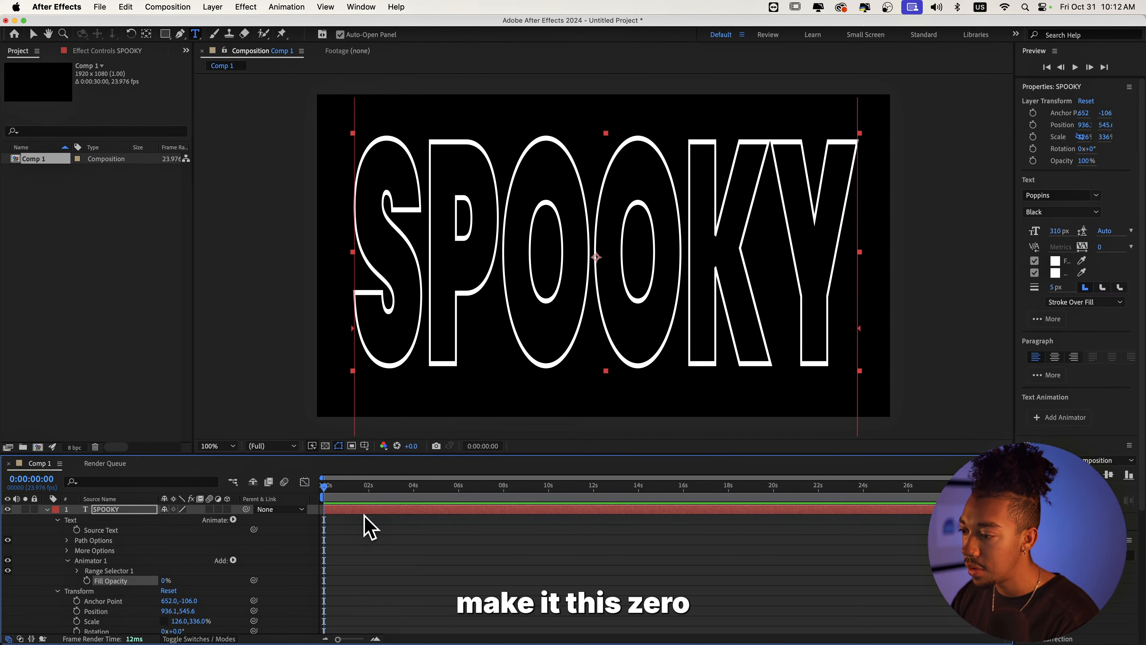
Set the stroke width of the SPOOKY text to 2 px
left_click(1054, 287)
type("2")
key("Return")
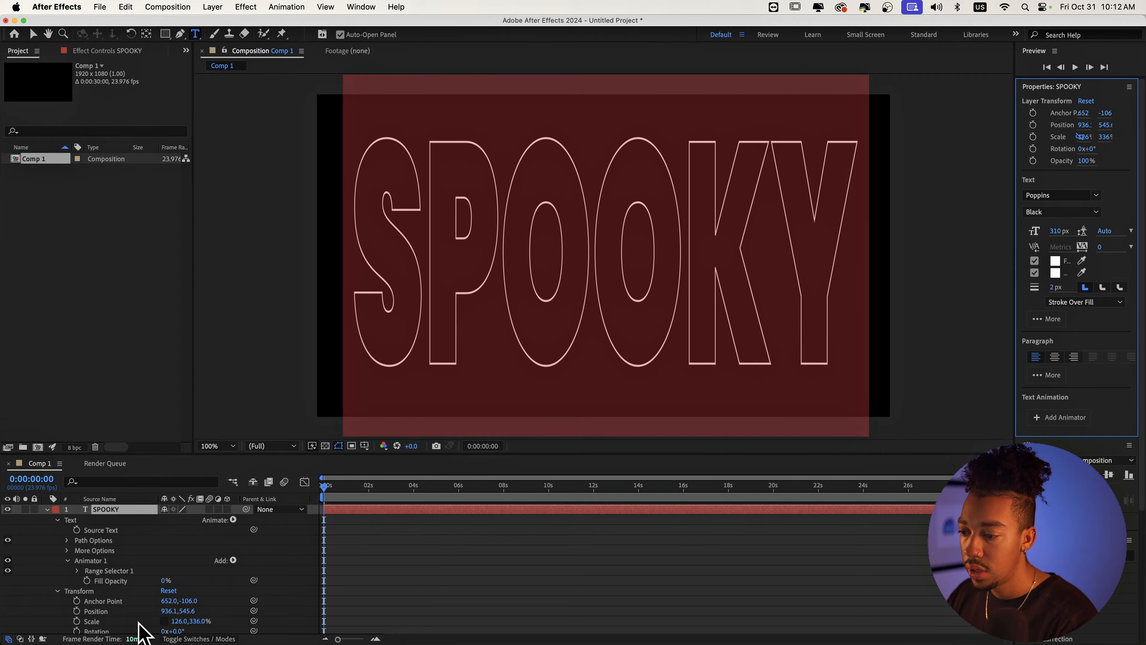
left_click(90, 561)
left_click(77, 571)
scroll(153, 567, "down", 2)
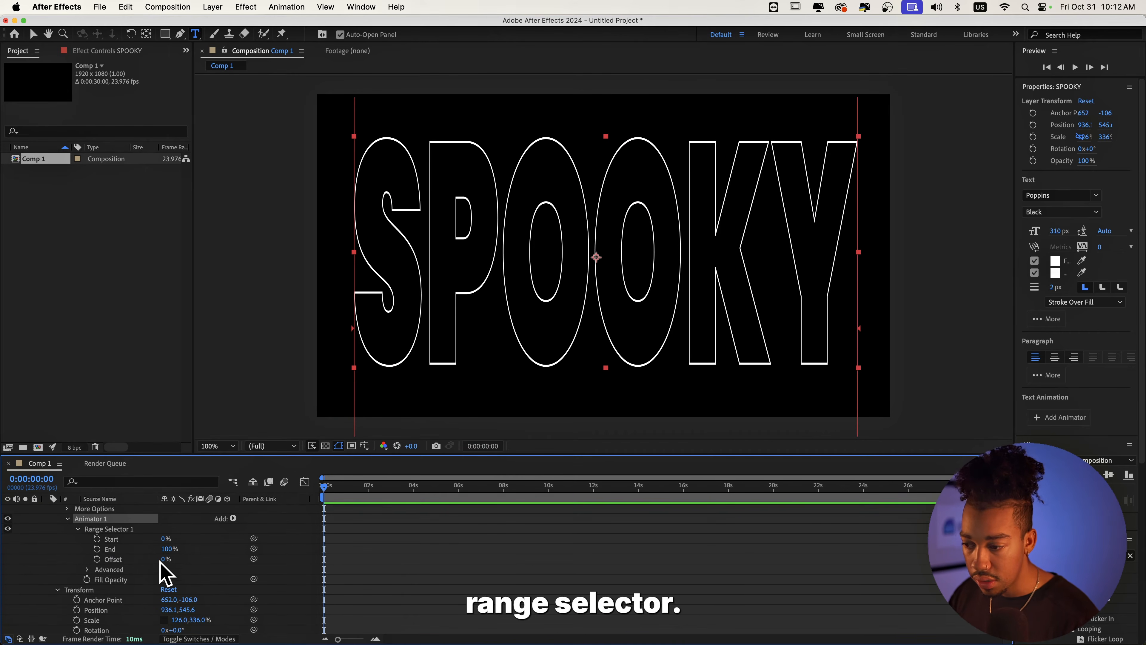
left_click_drag(168, 549, 145, 551)
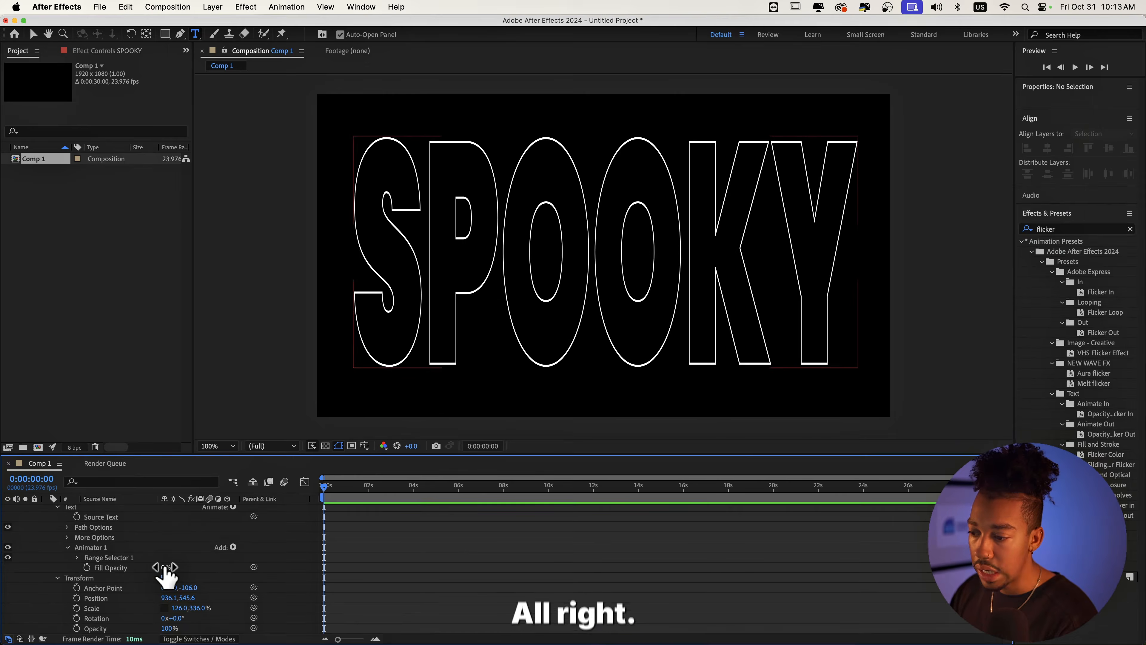
left_click_drag(165, 568, 140, 570)
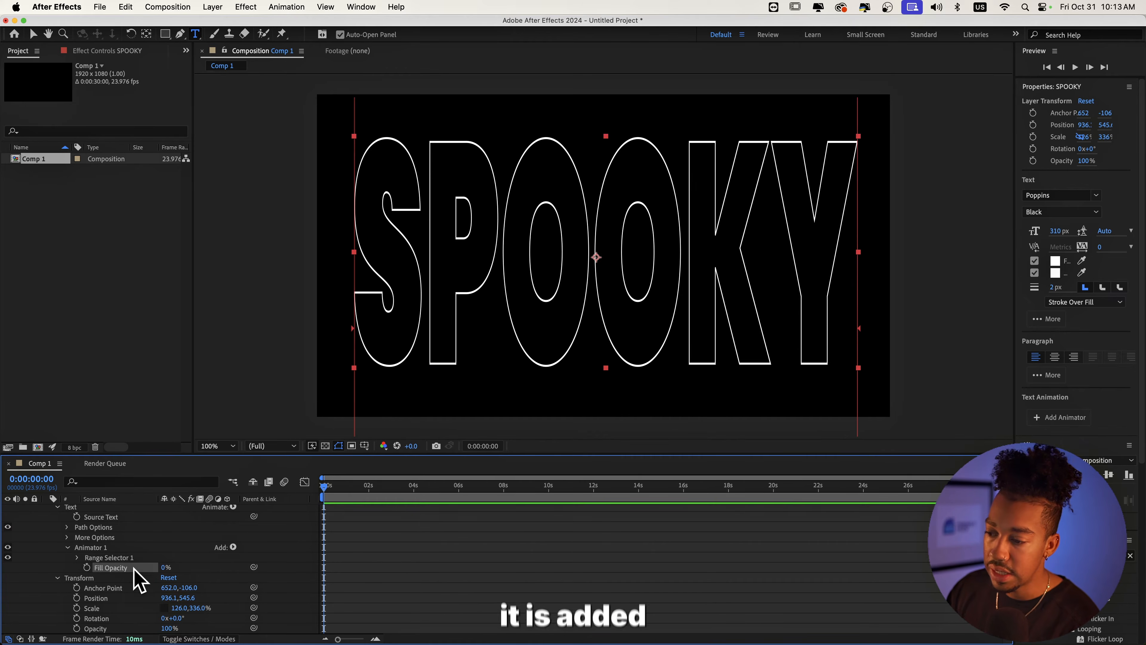
Add a Wiggly selector to Animator 1 and preview the flickering letter fills
left_click(233, 550)
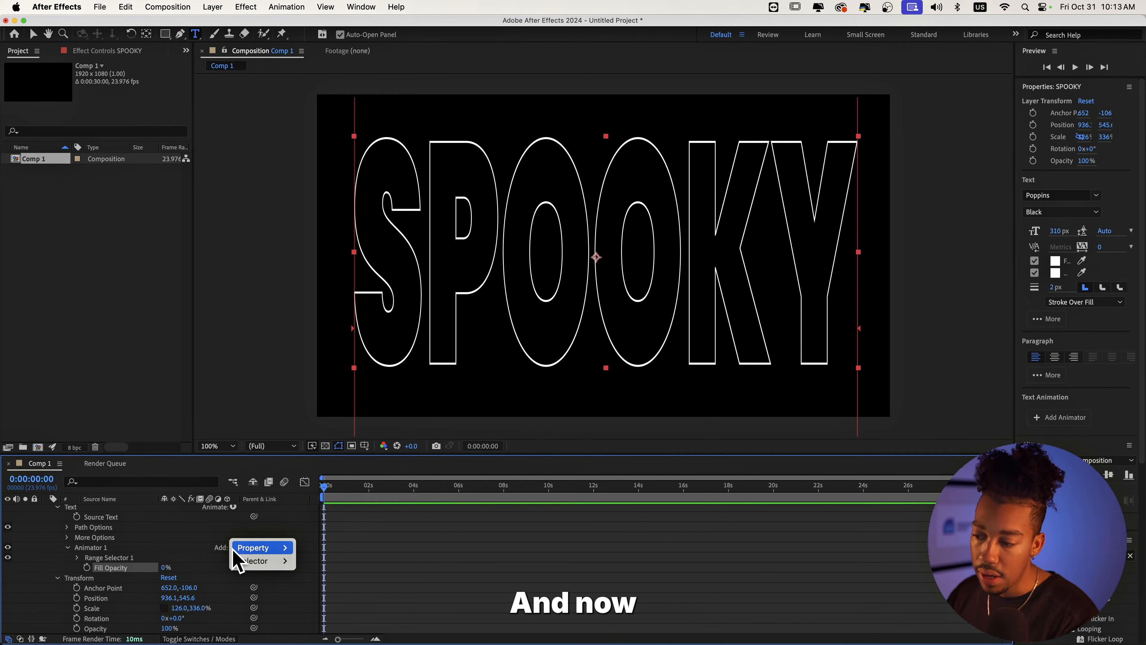
mouse_move(234, 552)
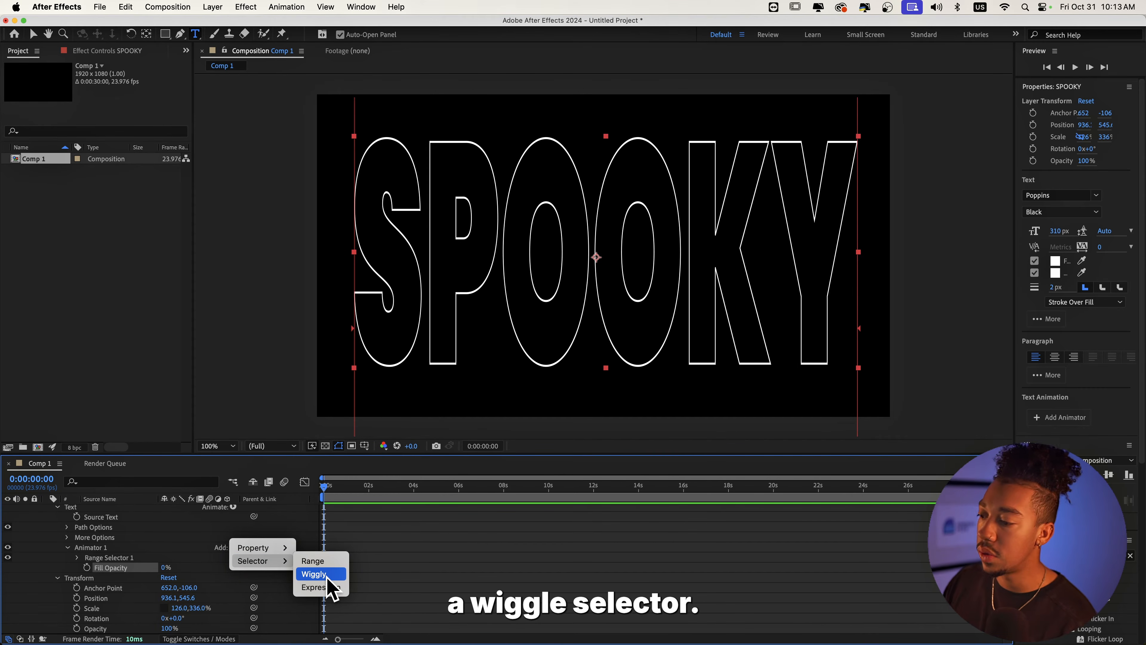
left_click(326, 576)
key("space")
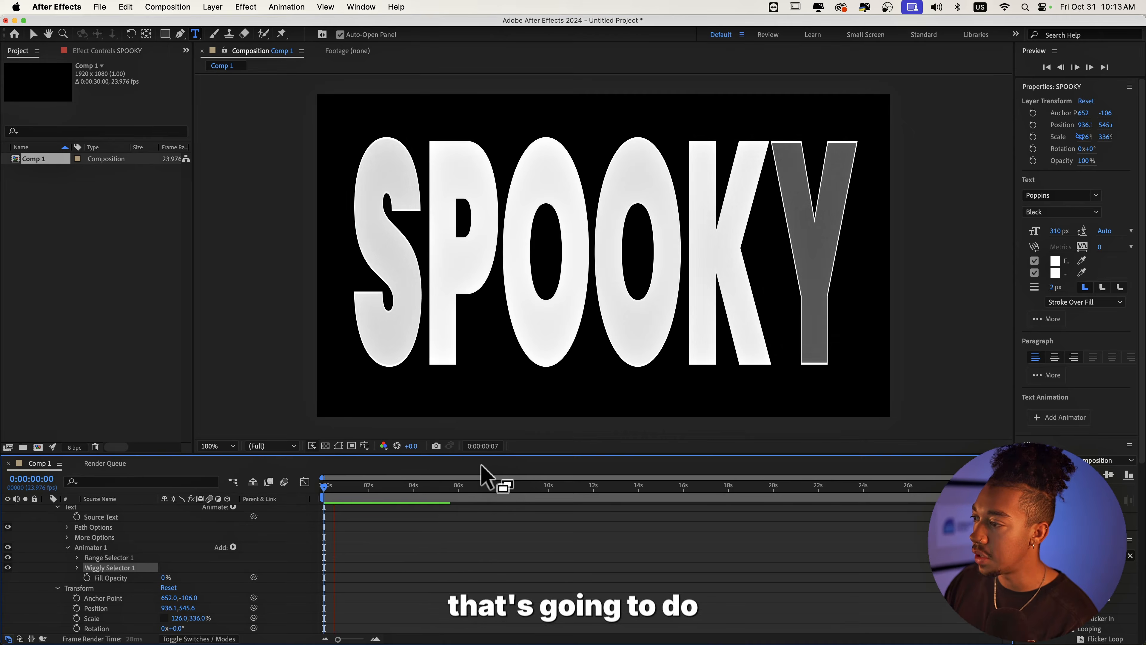
key("space")
Set the Wiggly Selector's Wiggles/Second to 12 and preview the animation from the start of the composition
left_click(76, 567)
scroll(113, 567, "down", 2)
left_click(143, 577)
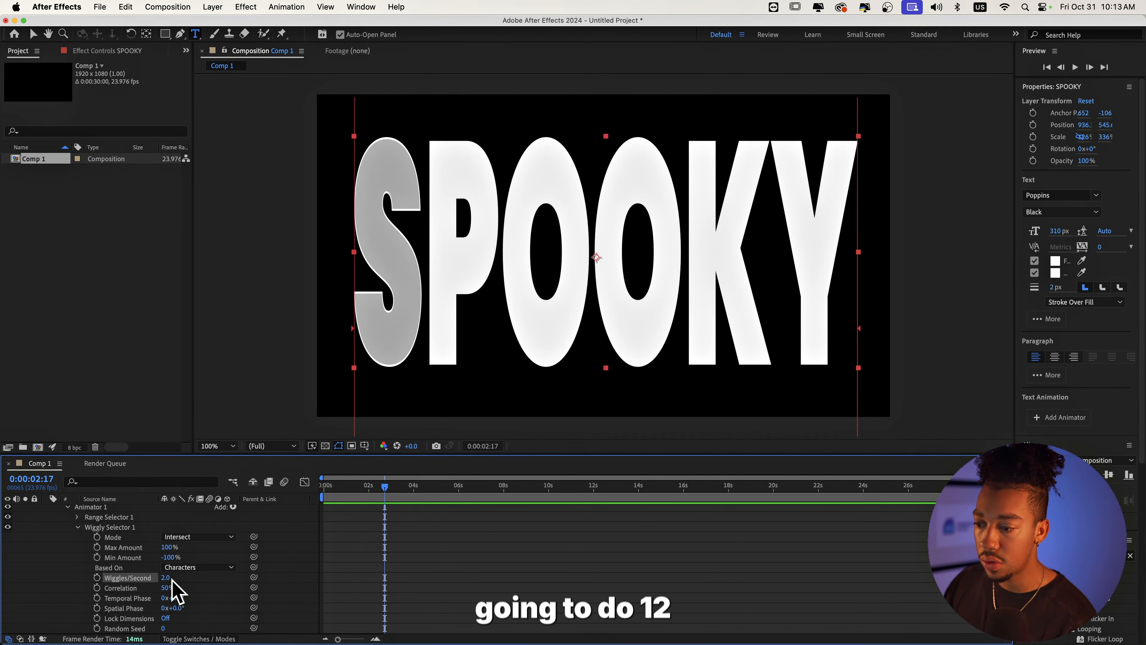
key("Return")
left_click_drag(362, 484, 292, 494)
key("space")
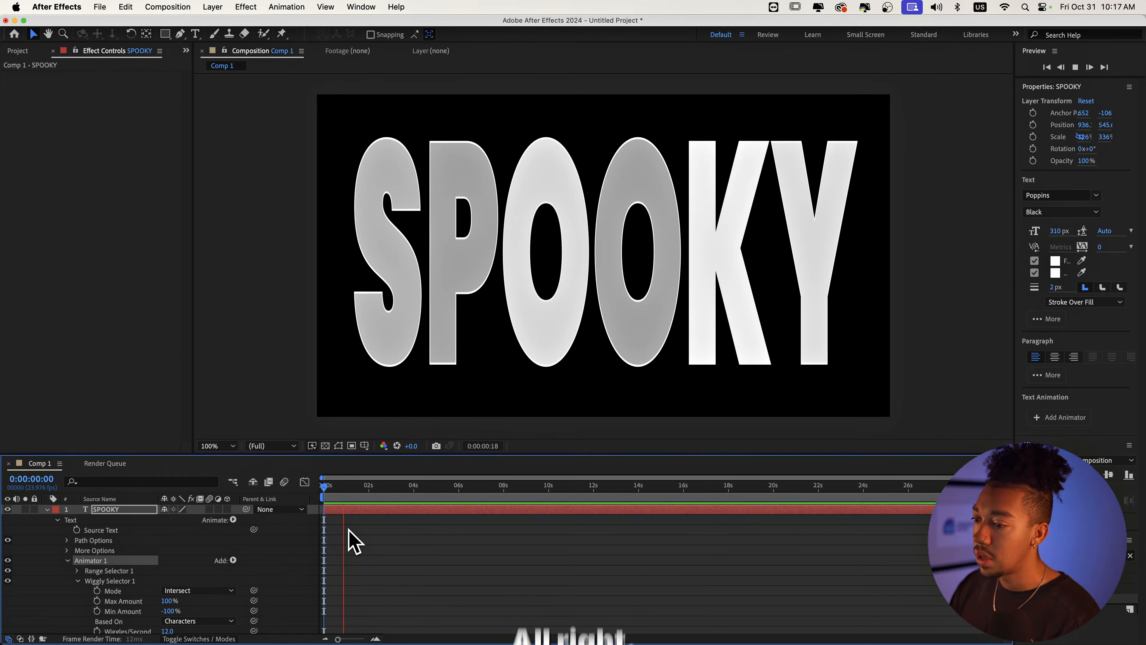
Add an RGB Fill Color property to the text's animator and preview the randomized letter colors
left_click(234, 520)
left_click(234, 521)
left_click(232, 521)
mouse_move(269, 506)
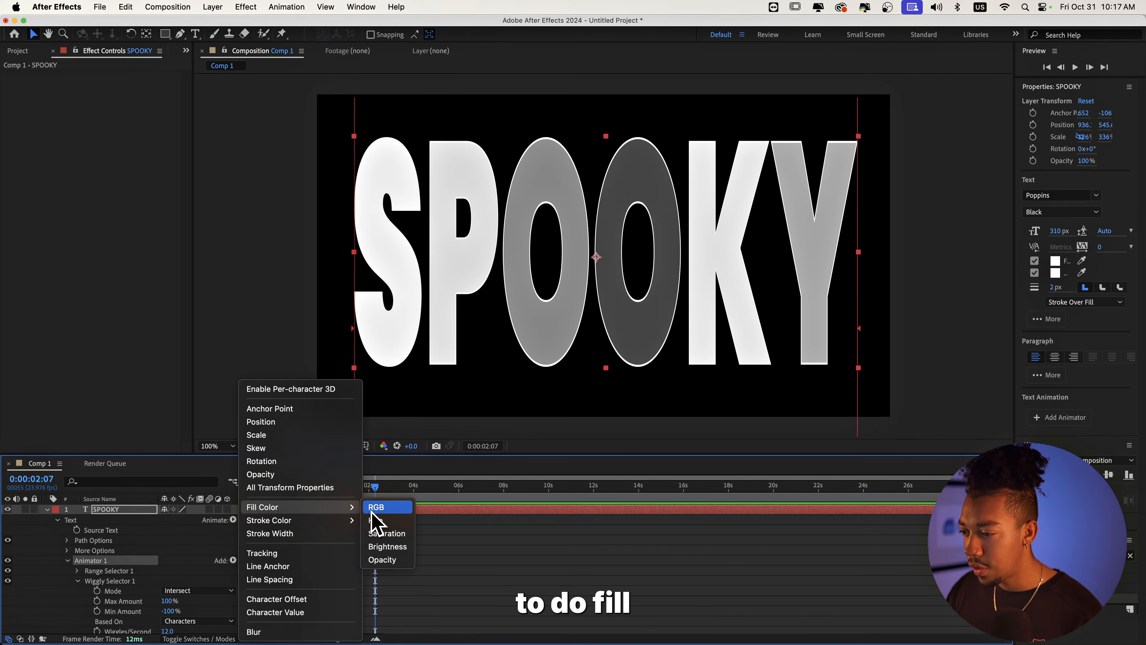
left_click(373, 509)
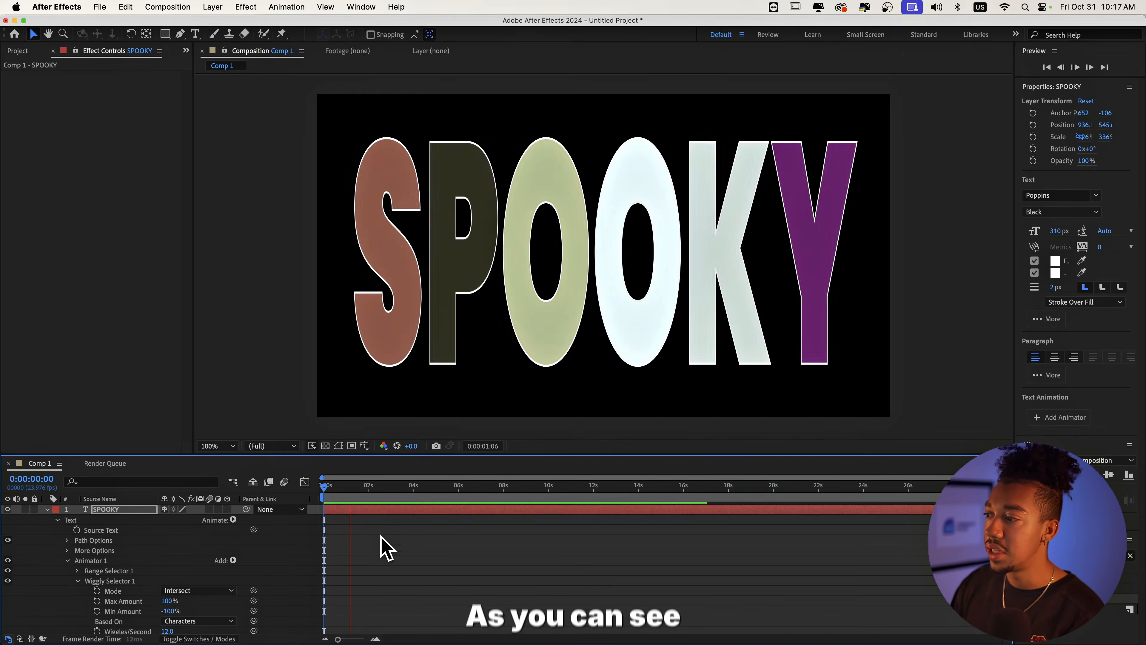
key("space")
scroll(489, 270, "down", 1)
key("space")
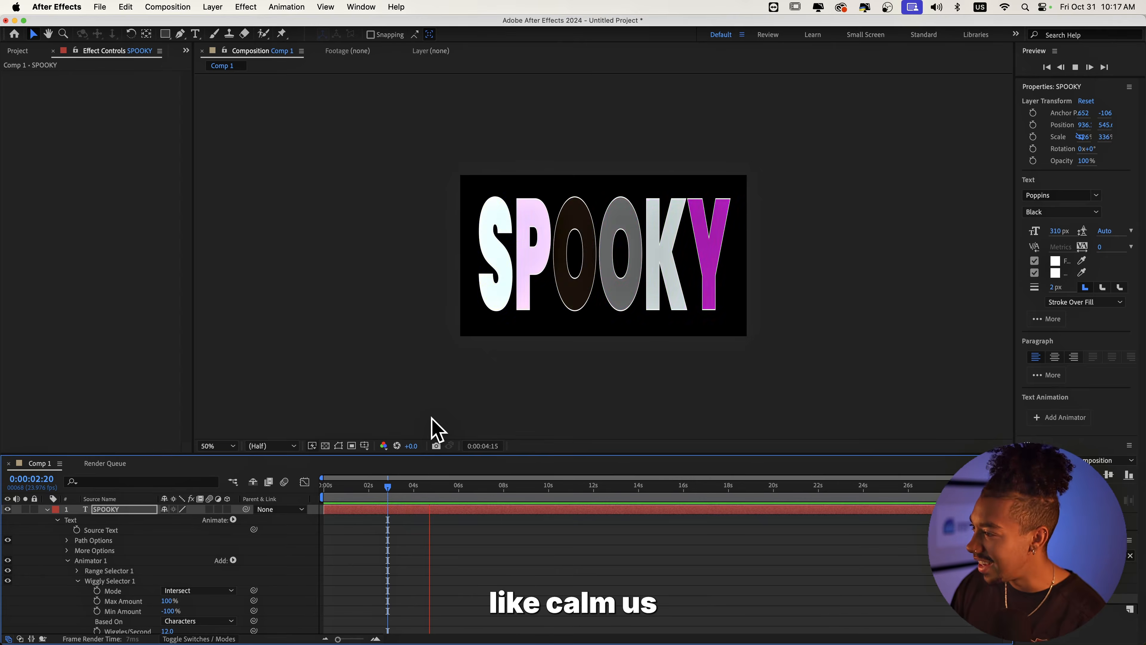
Try white (FFFFFF) as the animator's Fill Color and preview the result
scroll(40, 603, "down", 5)
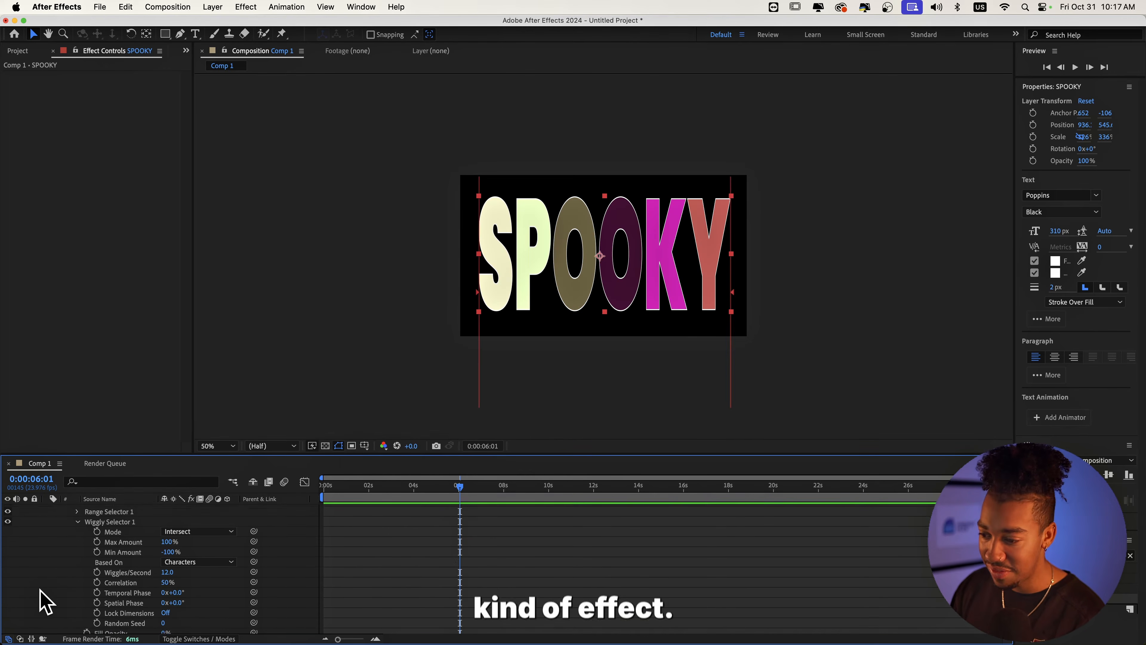
left_click(169, 563)
left_click_drag(563, 345, 395, 210)
left_click(693, 270)
key("space")
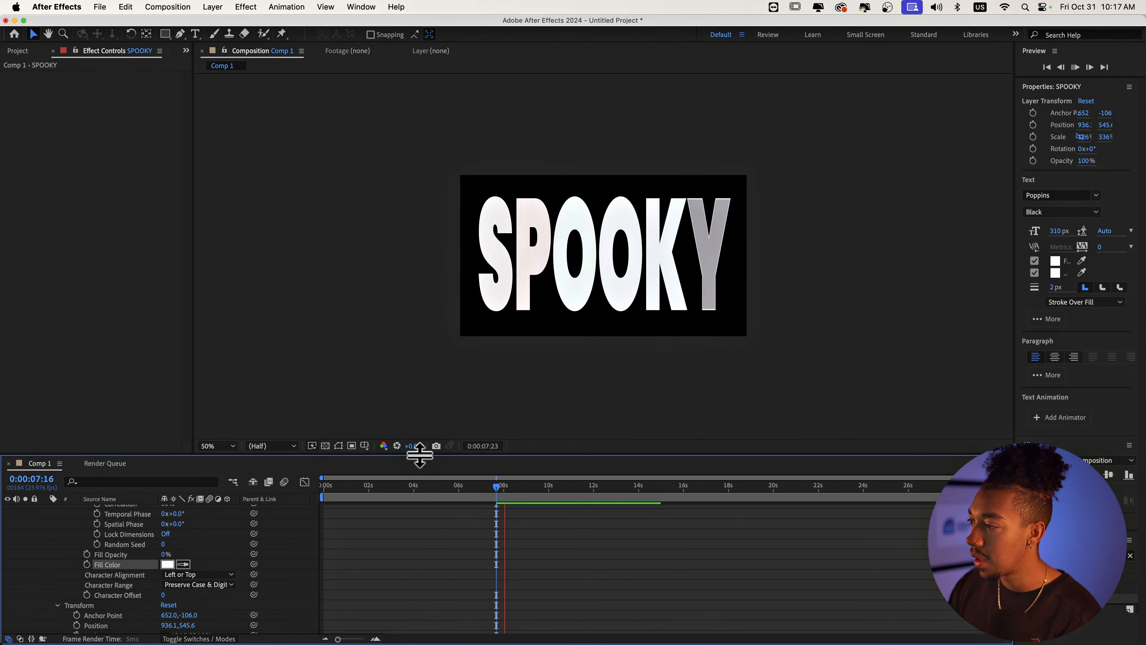
Set the animator's Fill Color to red (F90021) and preview the color animation
left_click(167, 564)
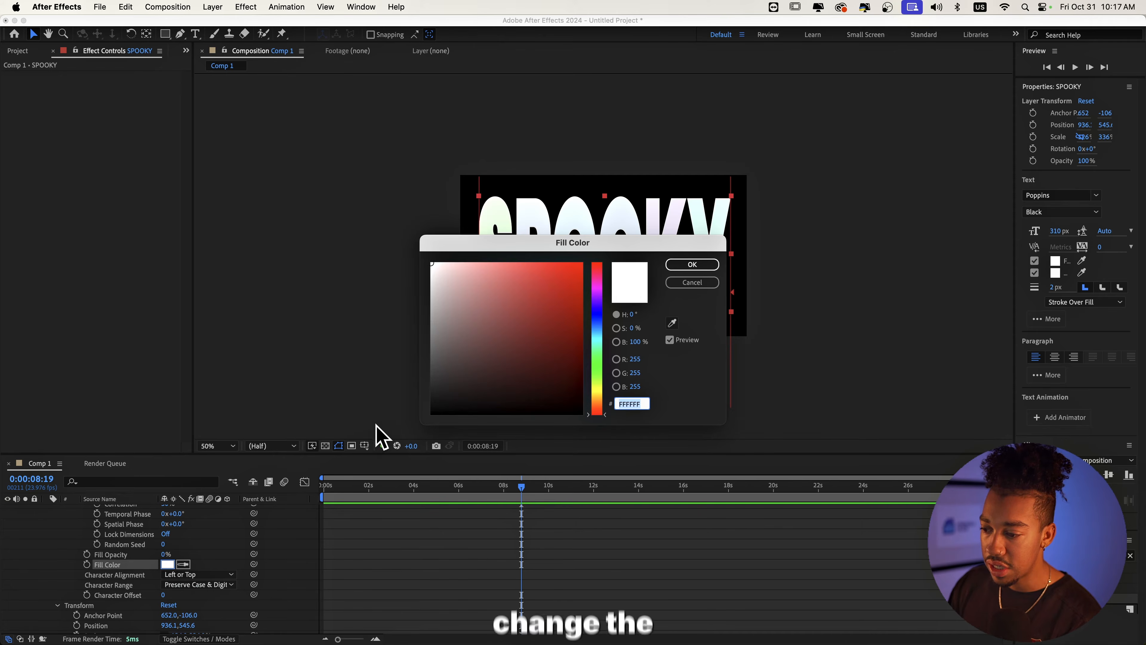
left_click_drag(533, 328, 605, 273)
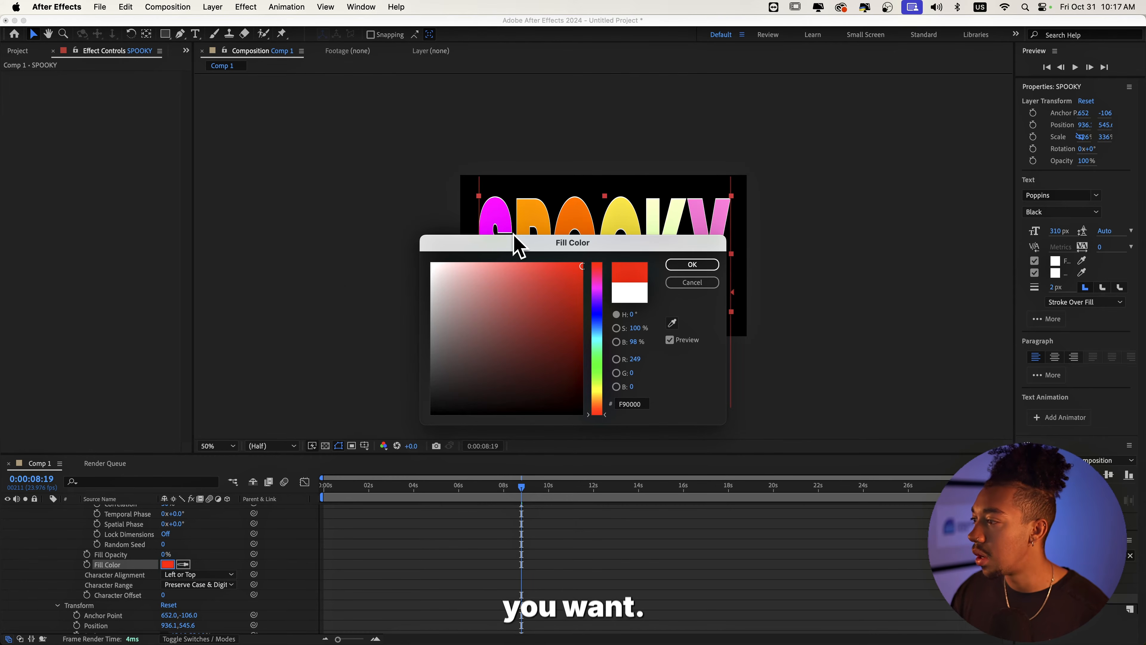
left_click_drag(469, 244, 224, 405)
left_click_drag(353, 498, 358, 426)
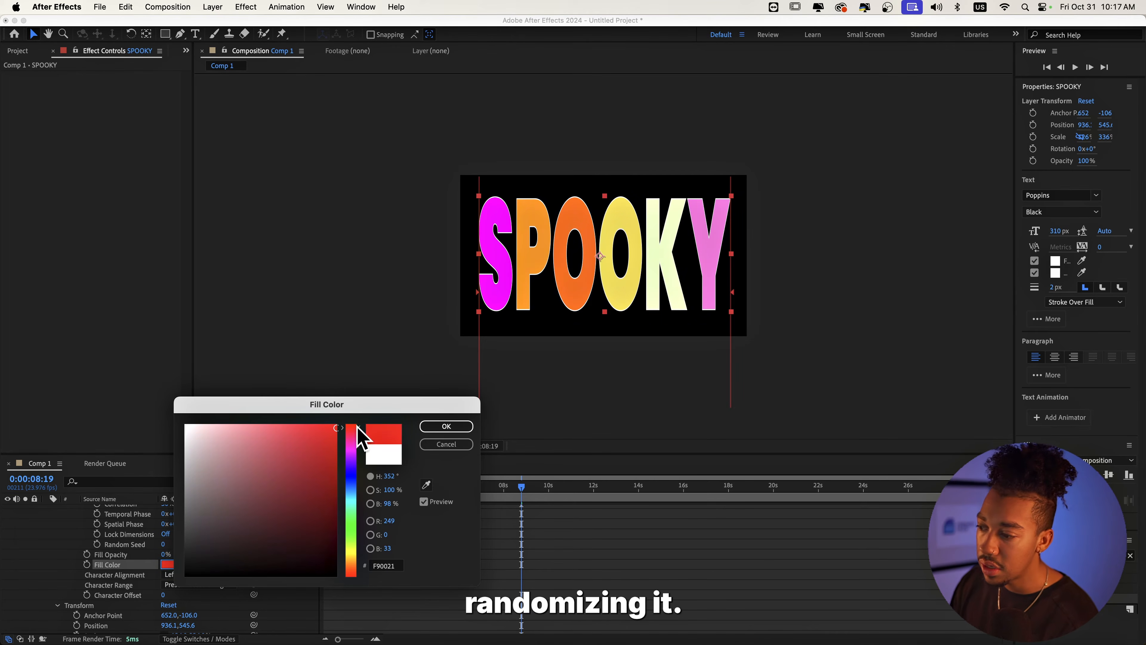
left_click(447, 429)
key("space")
scroll(555, 569, "up", 5)
left_click(590, 559)
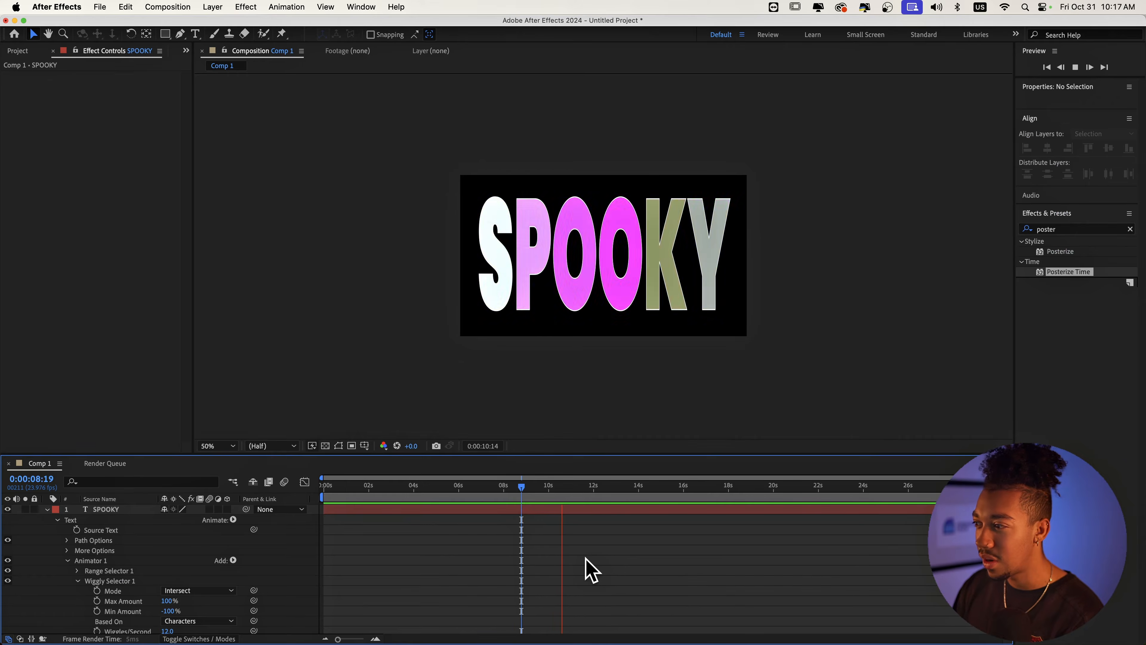
key("space")
Create a new adjustment layer above the SPOOKY text layer
right_click(436, 548)
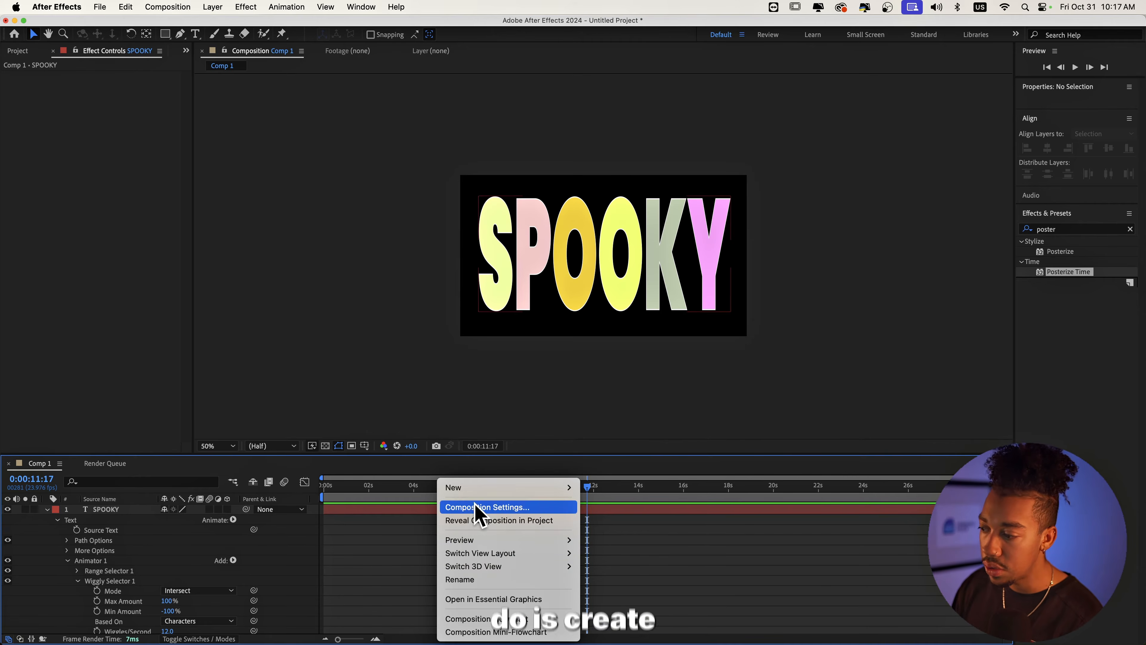
mouse_move(479, 487)
left_click(632, 586)
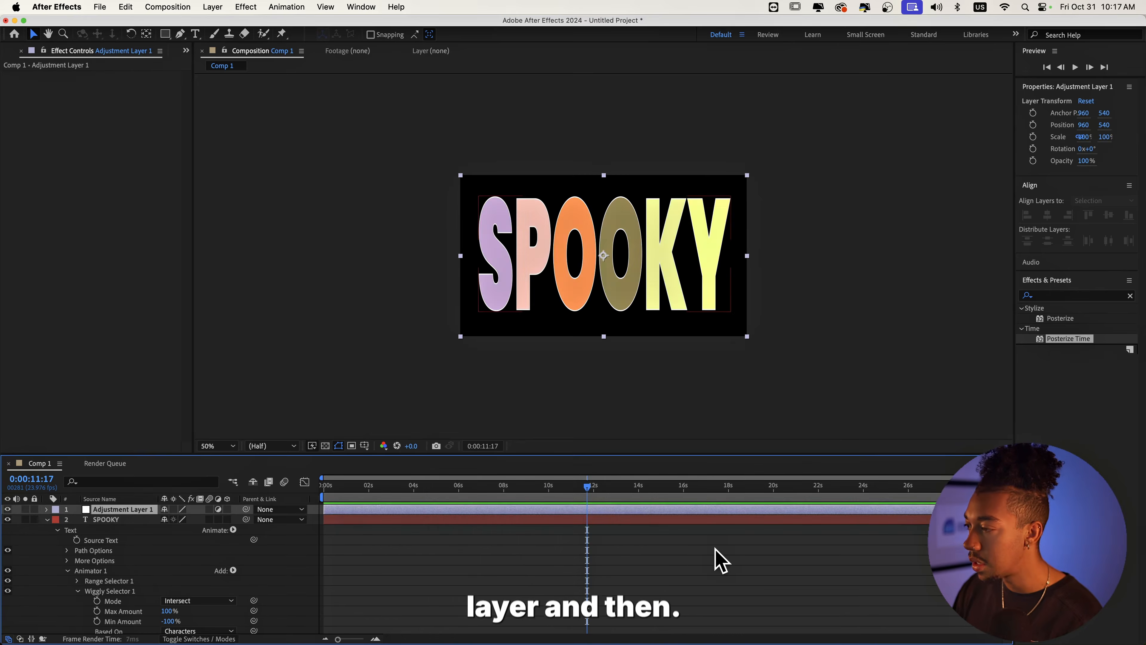
Find the CC Toner effect and apply it to the adjustment layer
left_click(1057, 296)
type("poster")
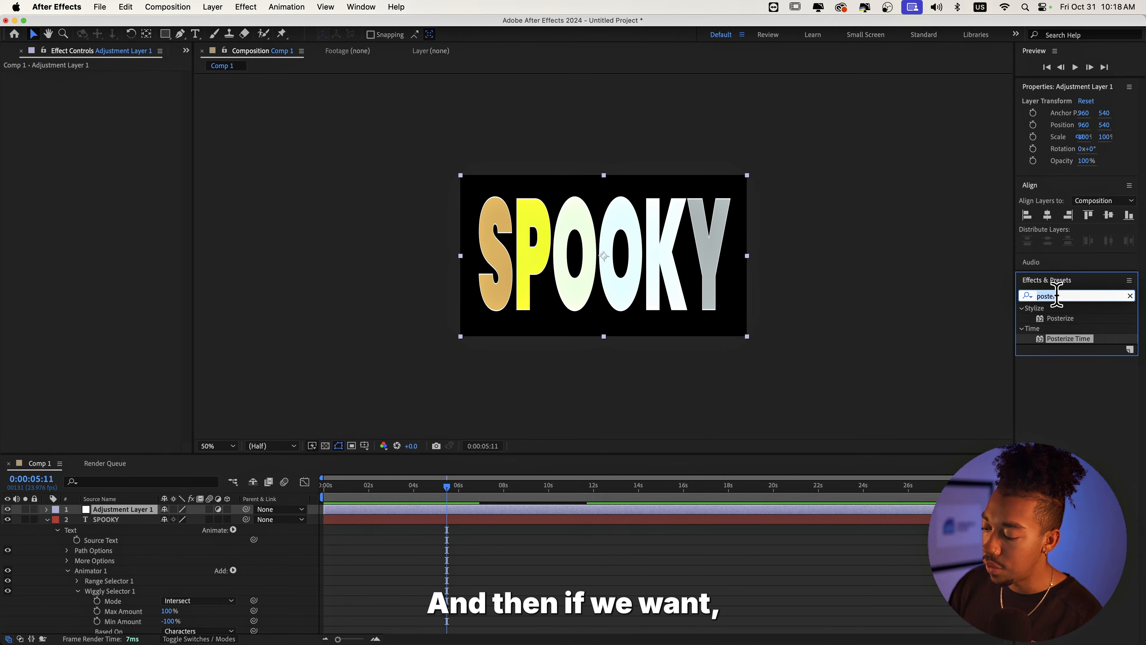
type("cc ton")
double_click(1061, 318)
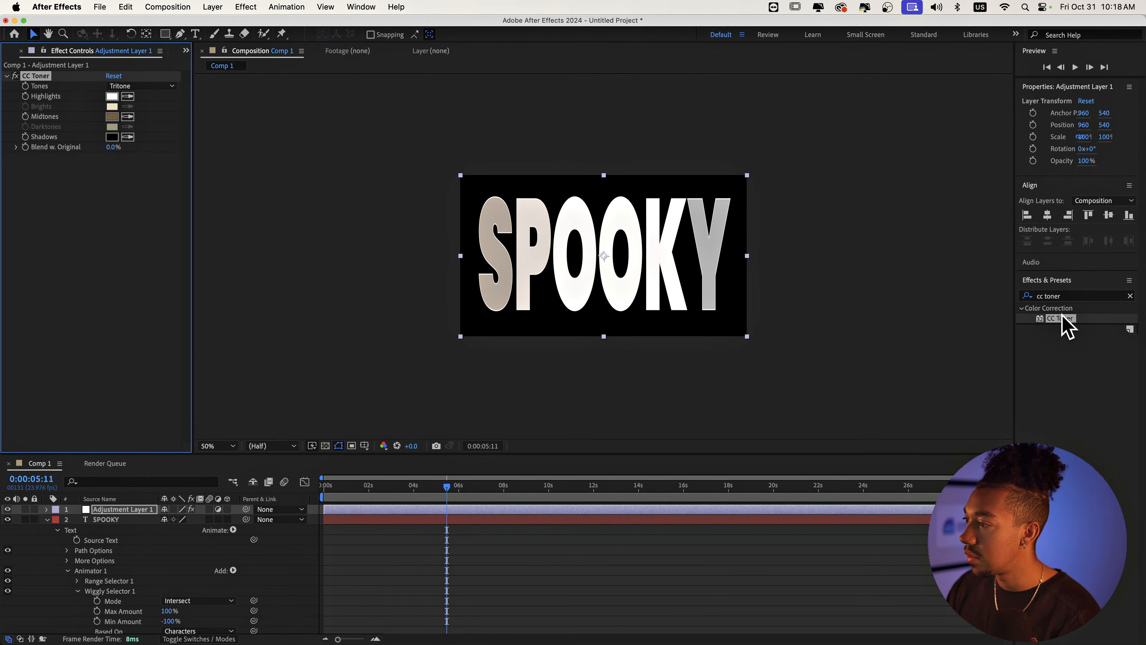
Set the CC Toner Midtones color to red (FF0000) and preview the result
left_click(111, 116)
left_click_drag(301, 471, 377, 346)
left_click_drag(355, 445, 360, 426)
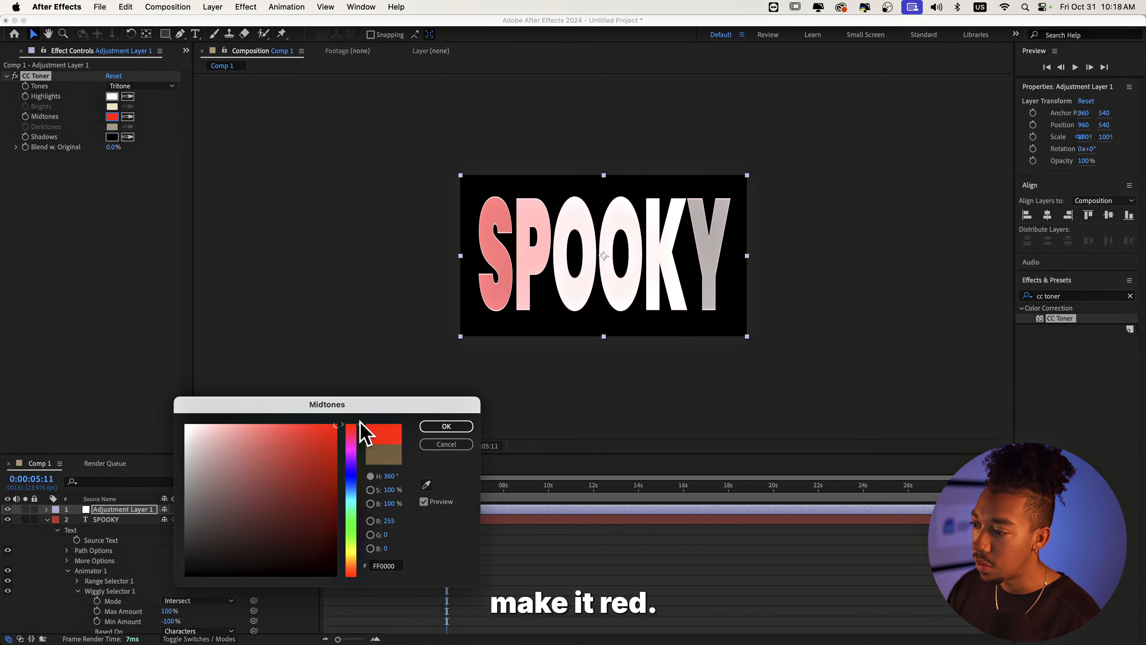
left_click(445, 427)
key("space")
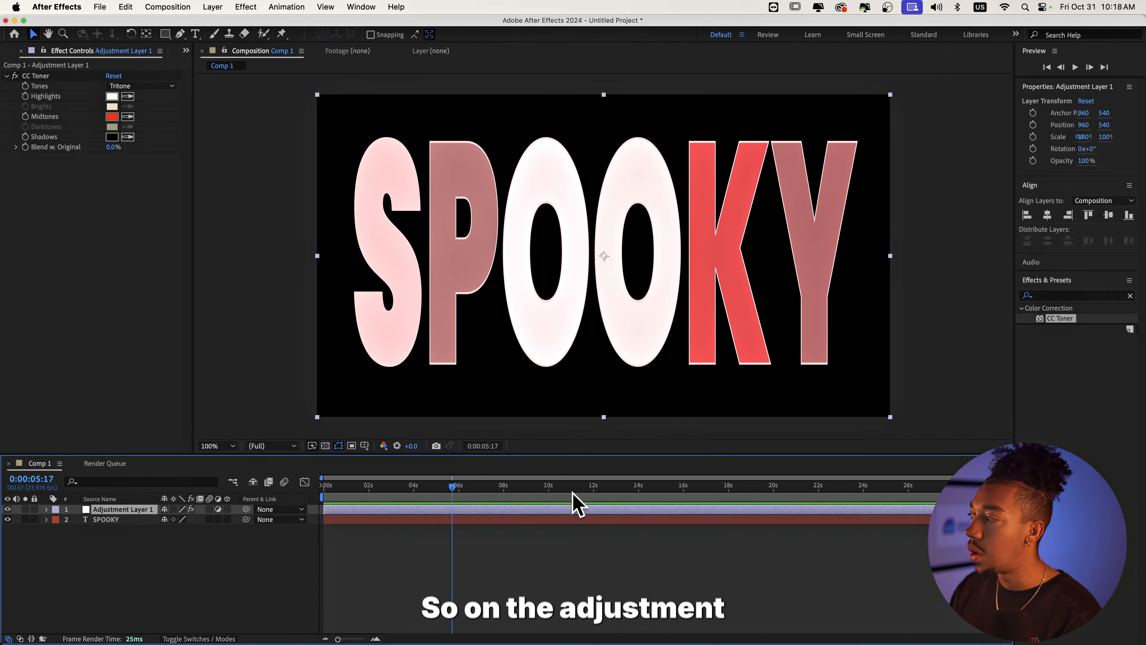
Find the Turbulent Displace effect and apply it to the adjustment layer
left_click(1055, 281)
left_click(1055, 280)
left_click(1051, 296)
type("turbu")
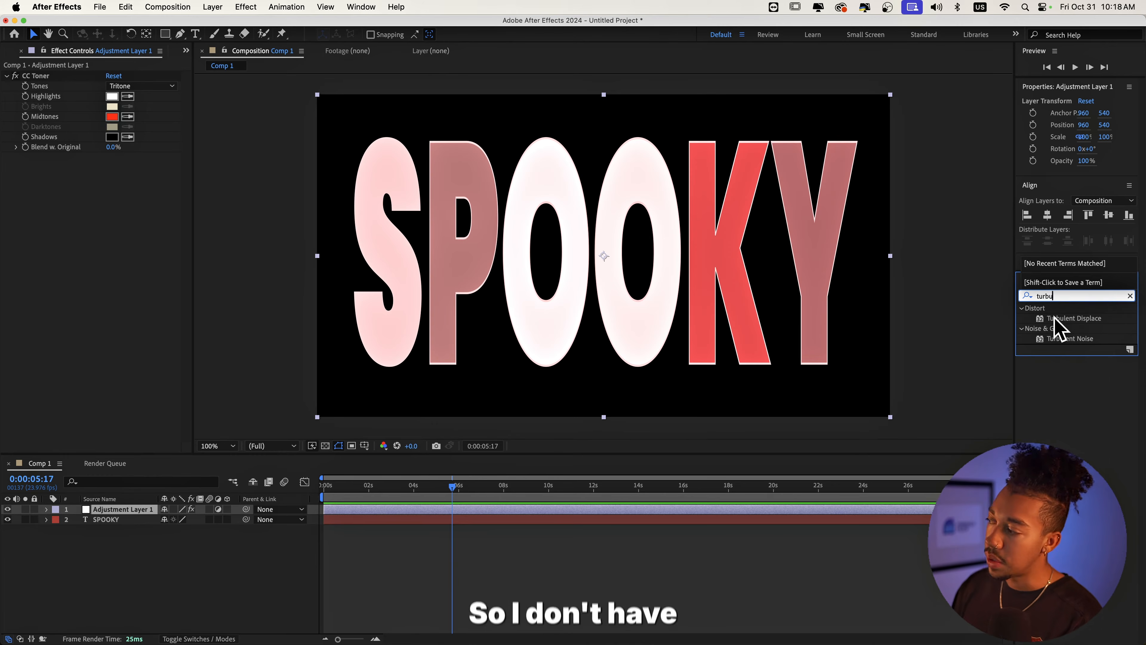
double_click(1055, 319)
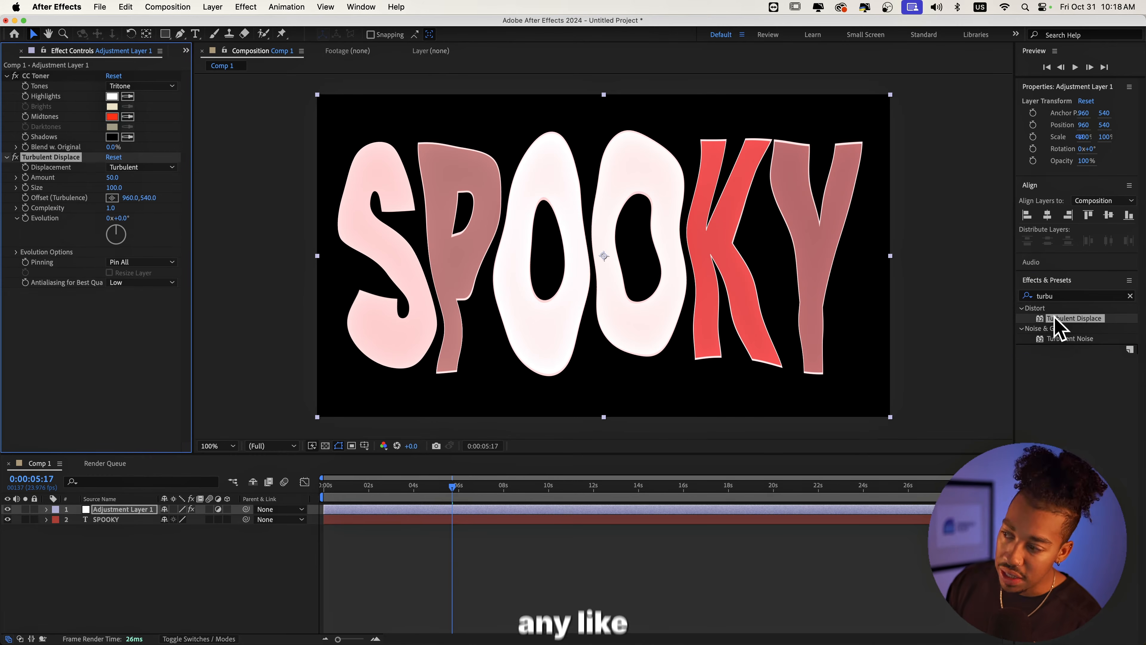
Change the Turbulent Displace displacement type to Horizontal Displacement
left_click(141, 167)
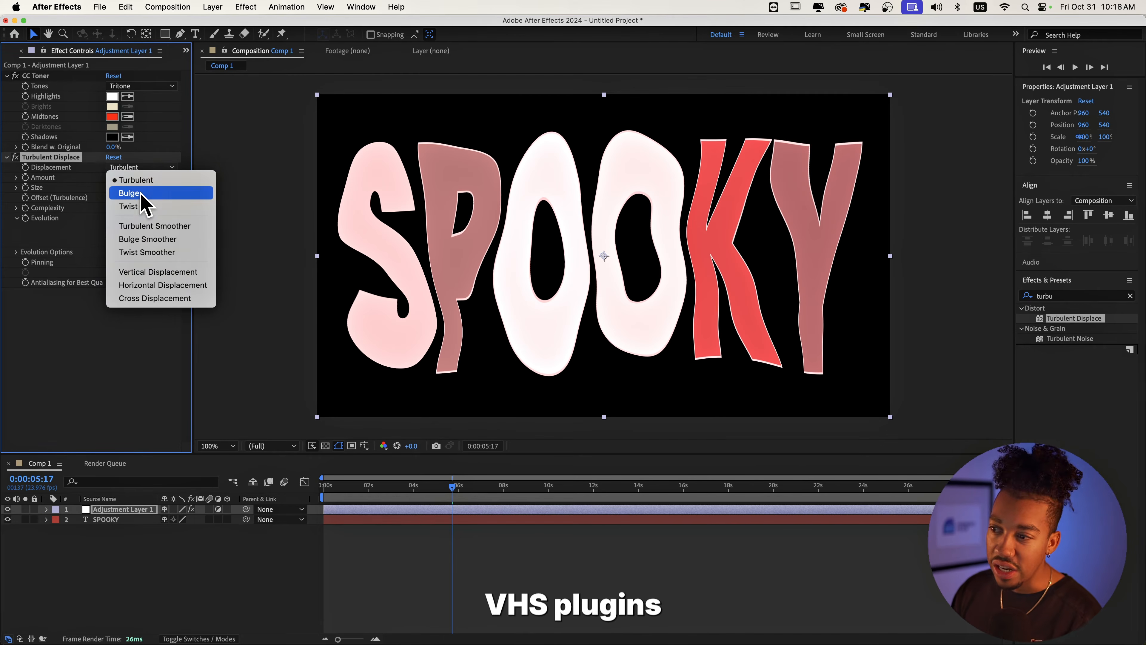
left_click(86, 124)
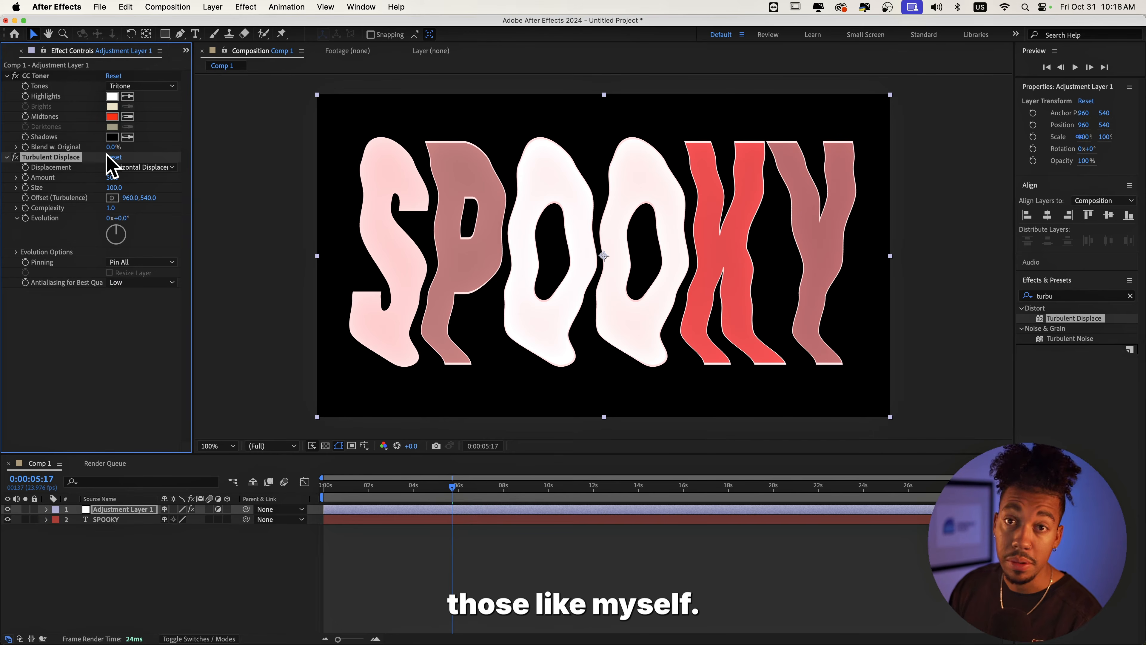
left_click(113, 168)
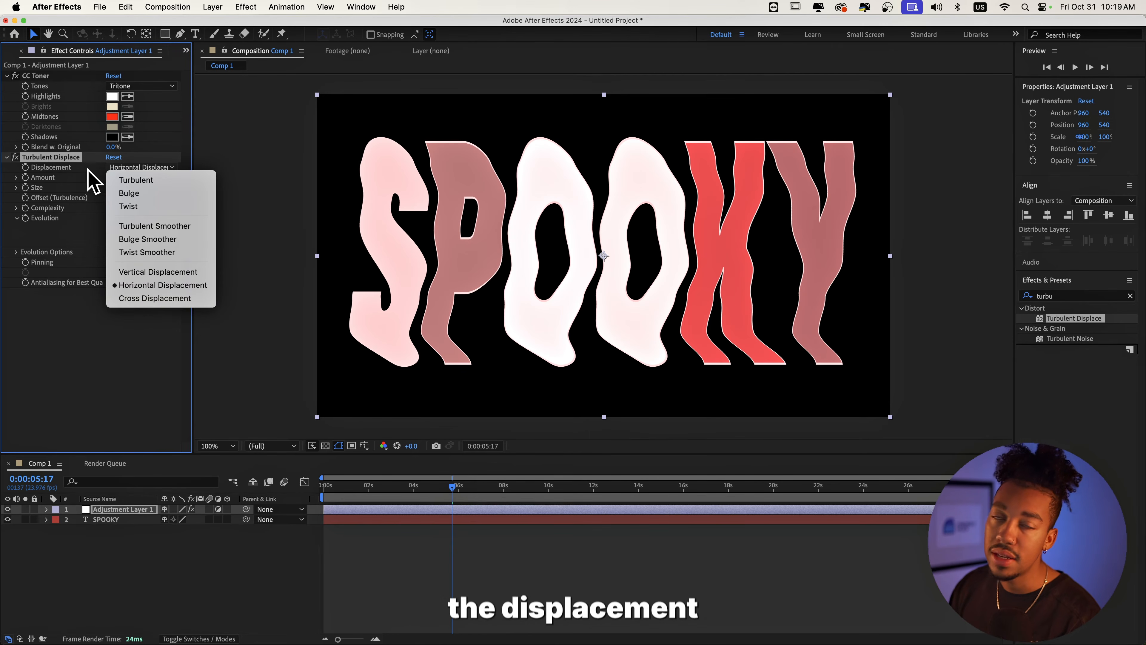
left_click(32, 303)
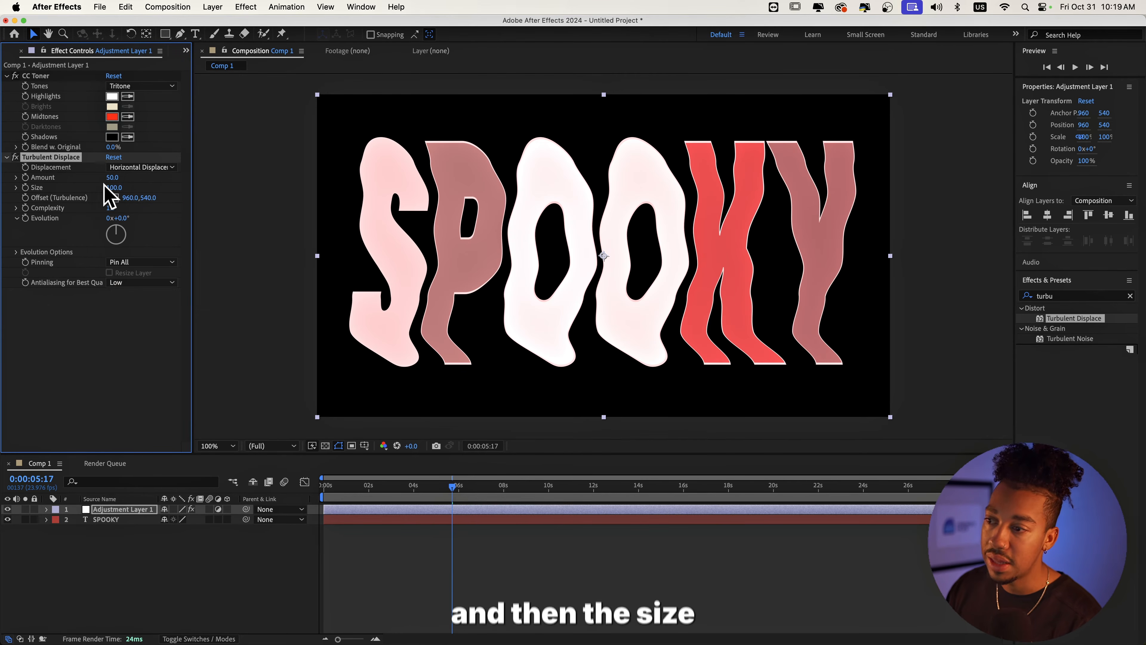
Set Turbulent Displace's Amount to 338, Complexity to 3.7 and Size to 3
left_click_drag(110, 186, 91, 185)
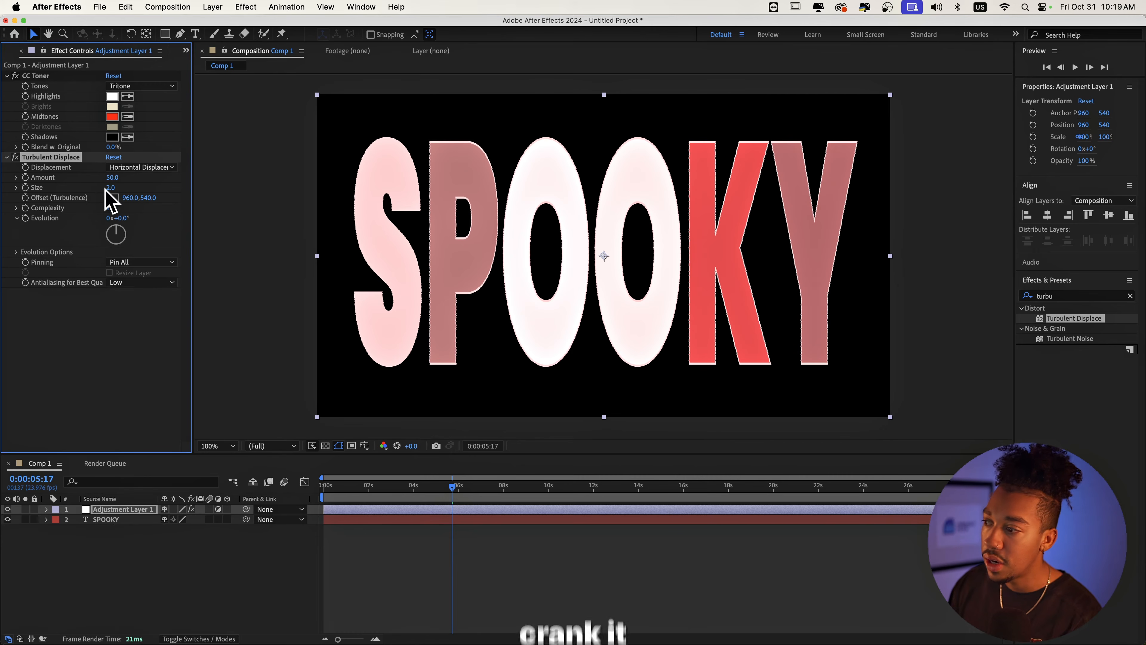
left_click_drag(115, 181, 270, 260)
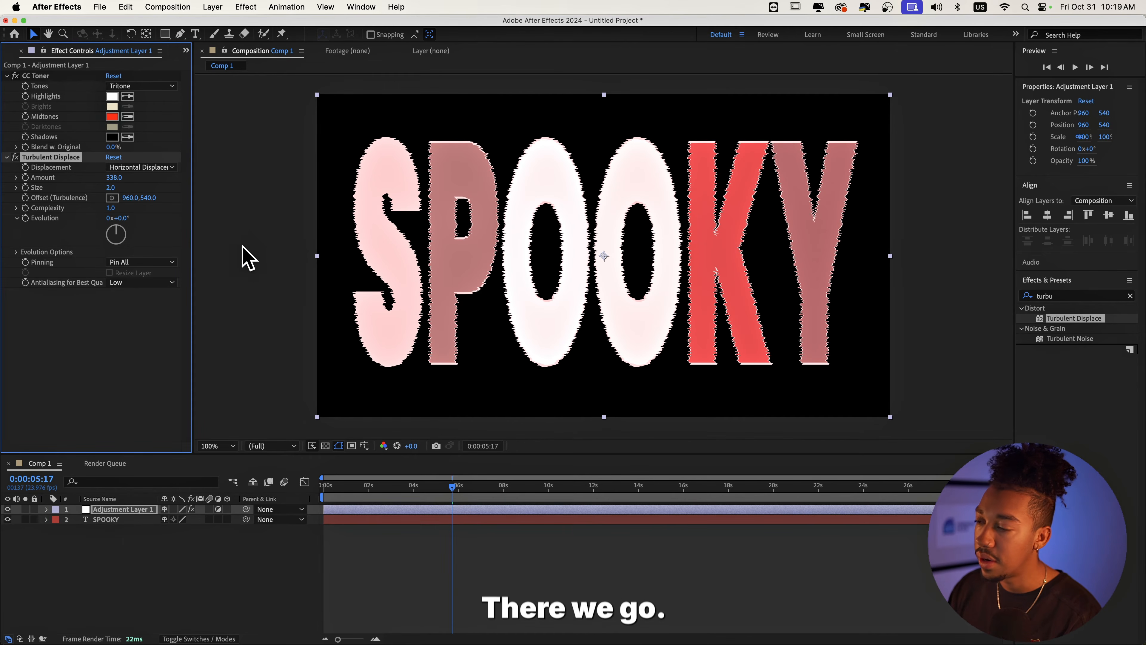
left_click_drag(113, 210, 319, 240)
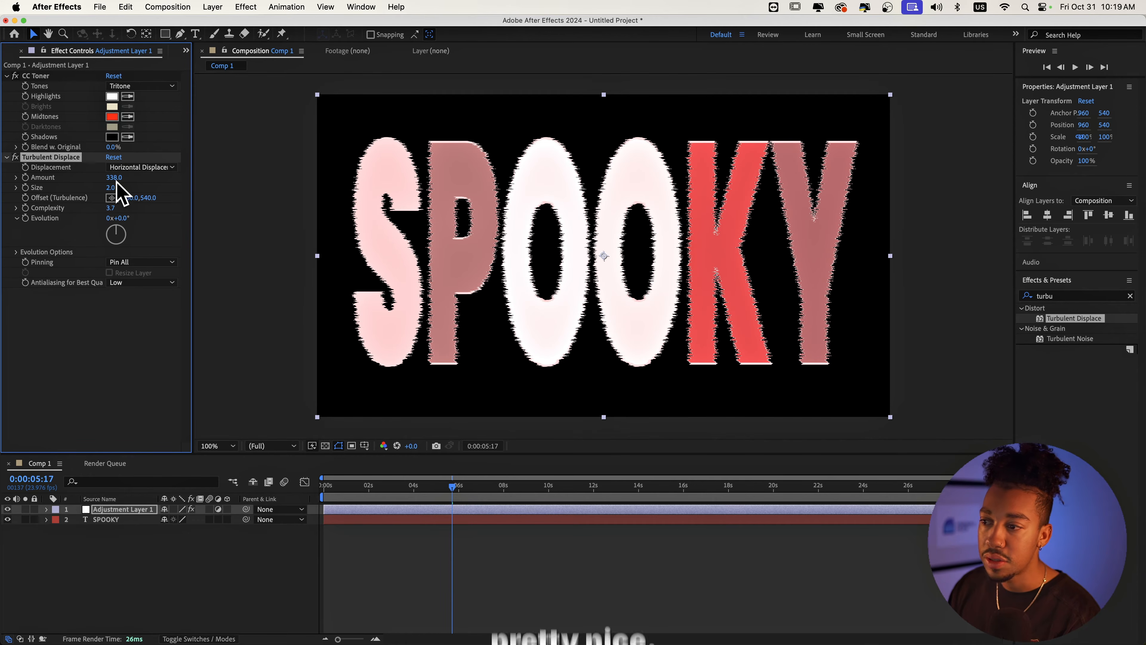
left_click_drag(110, 189, 107, 192)
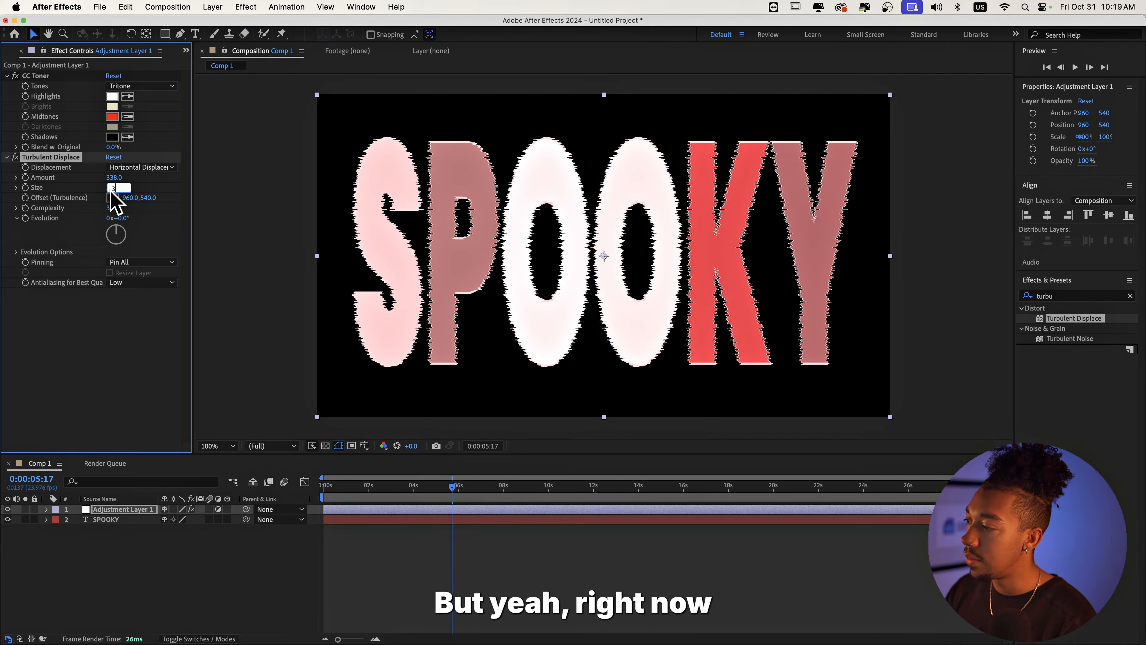
left_click_drag(110, 189, 116, 191)
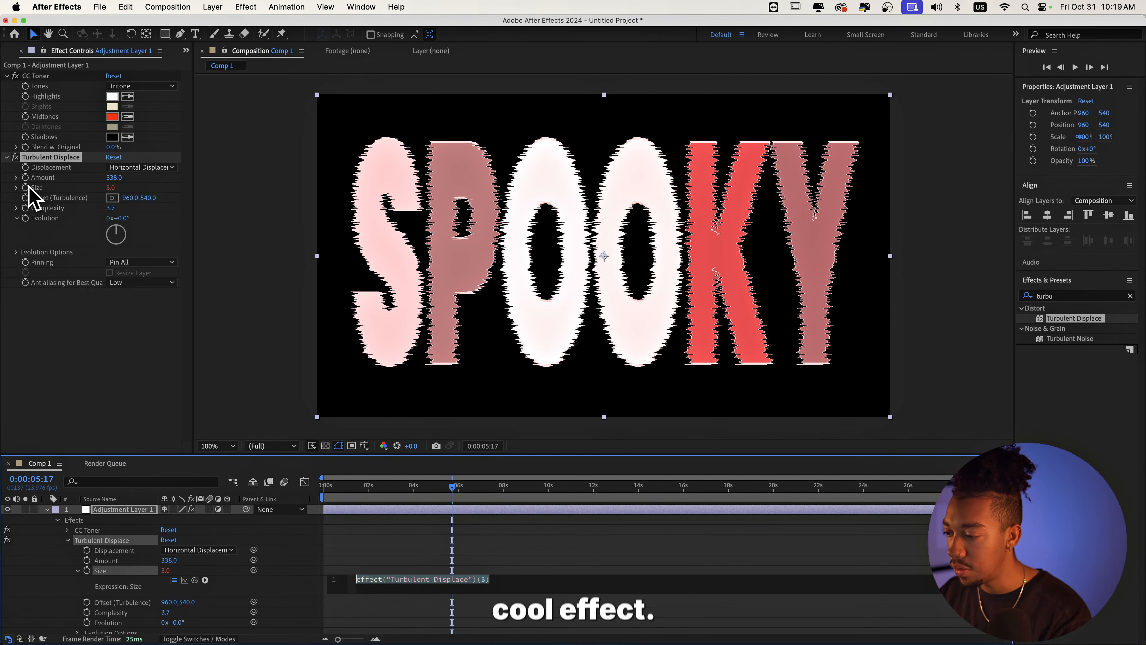
Give Turbulent Displace's Size the expression posterizeTime(12); wiggle(24,2) and preview the jitter
type("post")
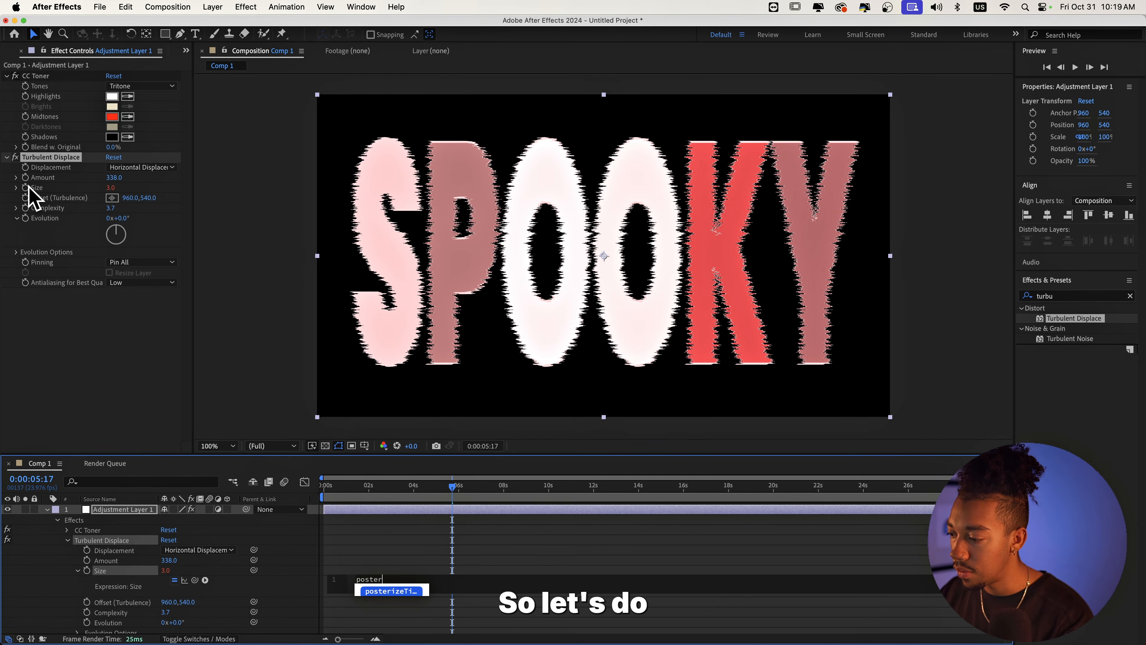
type("er")
key("Return")
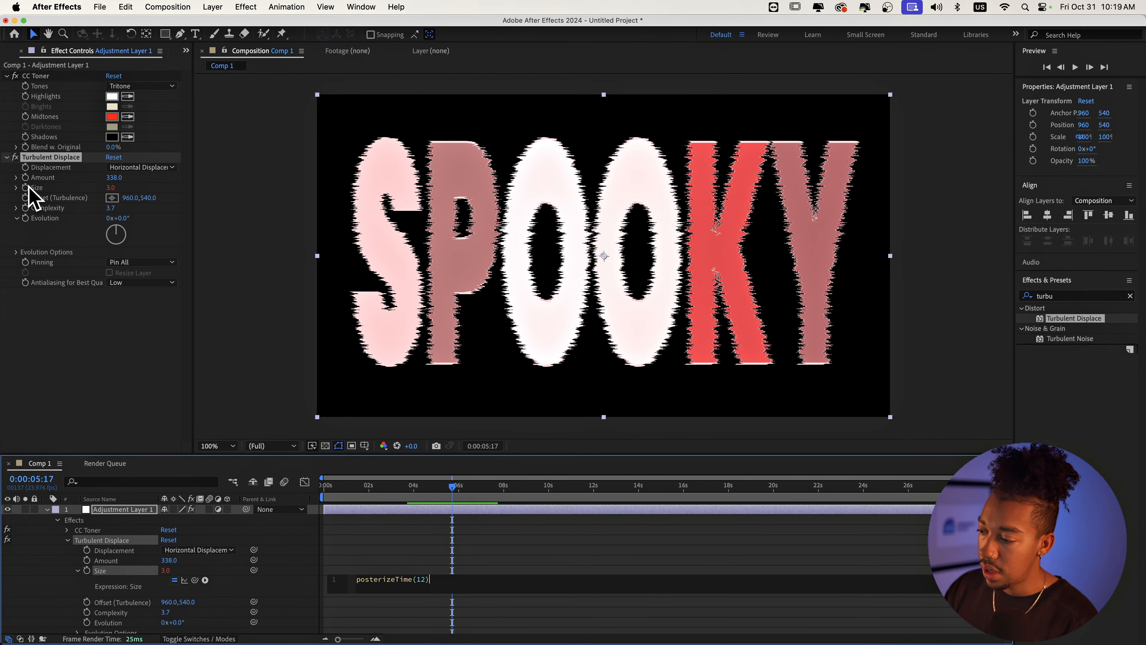
type("wiggle")
key("Return")
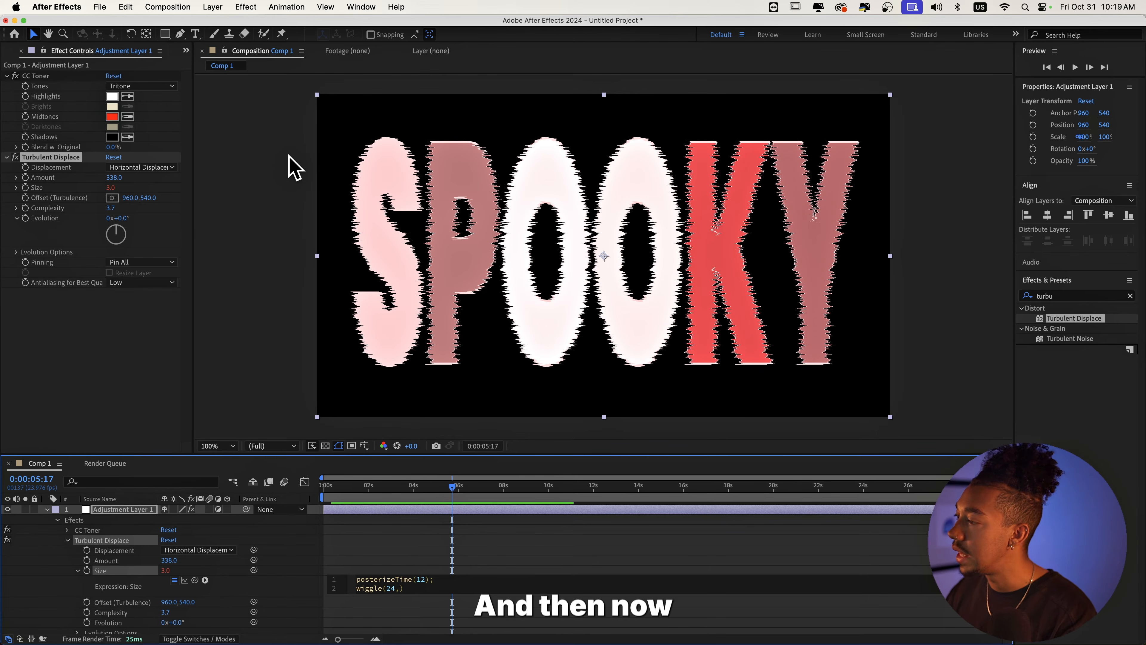
type("2")
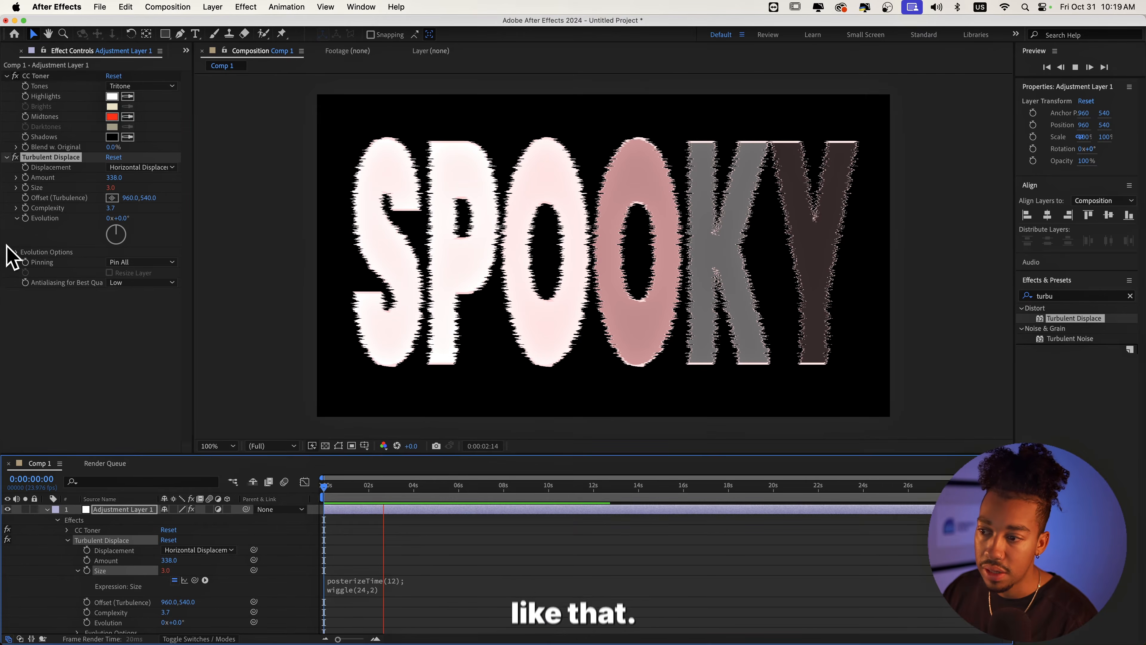
Add the expression time*12 to Random Seed in Turbulent Displace's Evolution Options and preview from the start
left_click(16, 252)
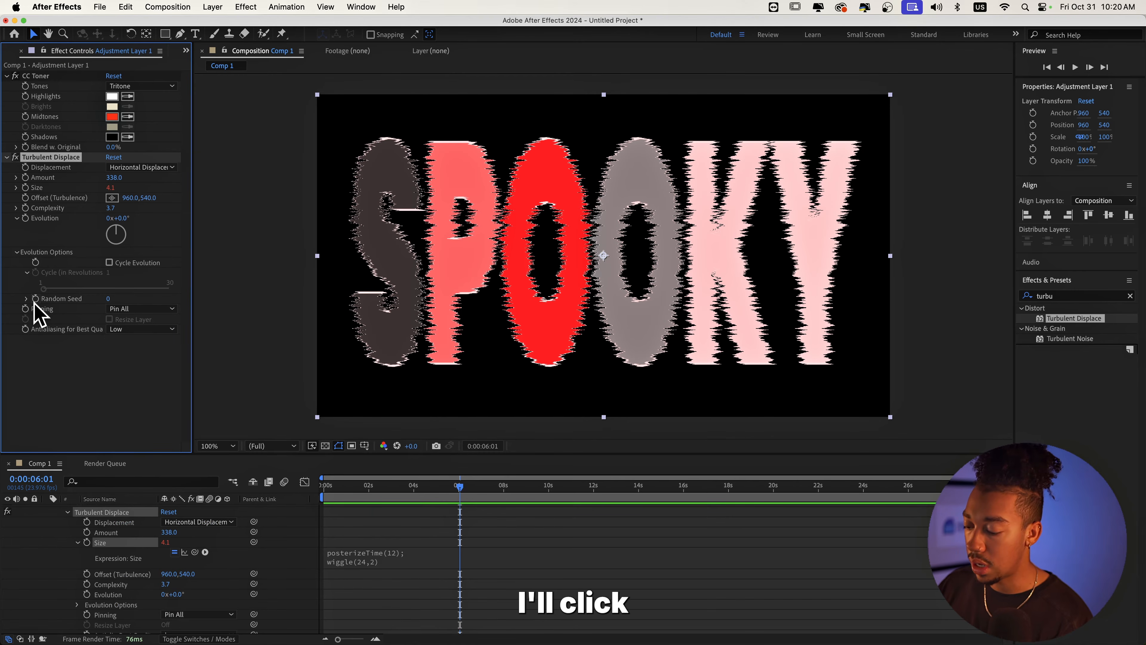
left_click(35, 298, "alt")
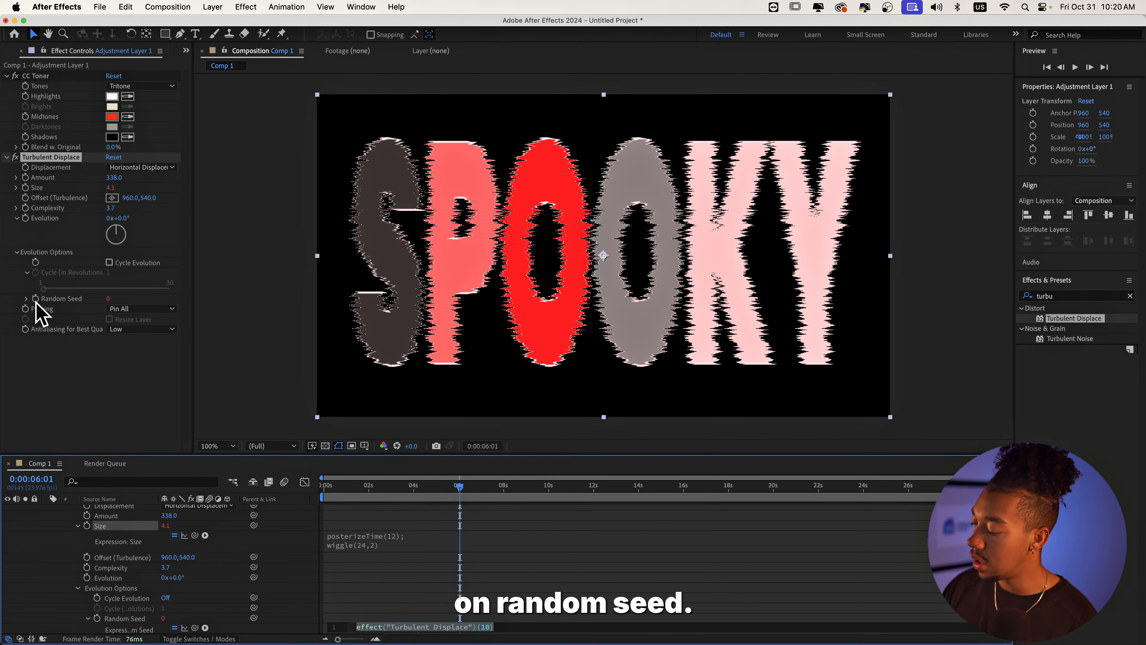
type("time")
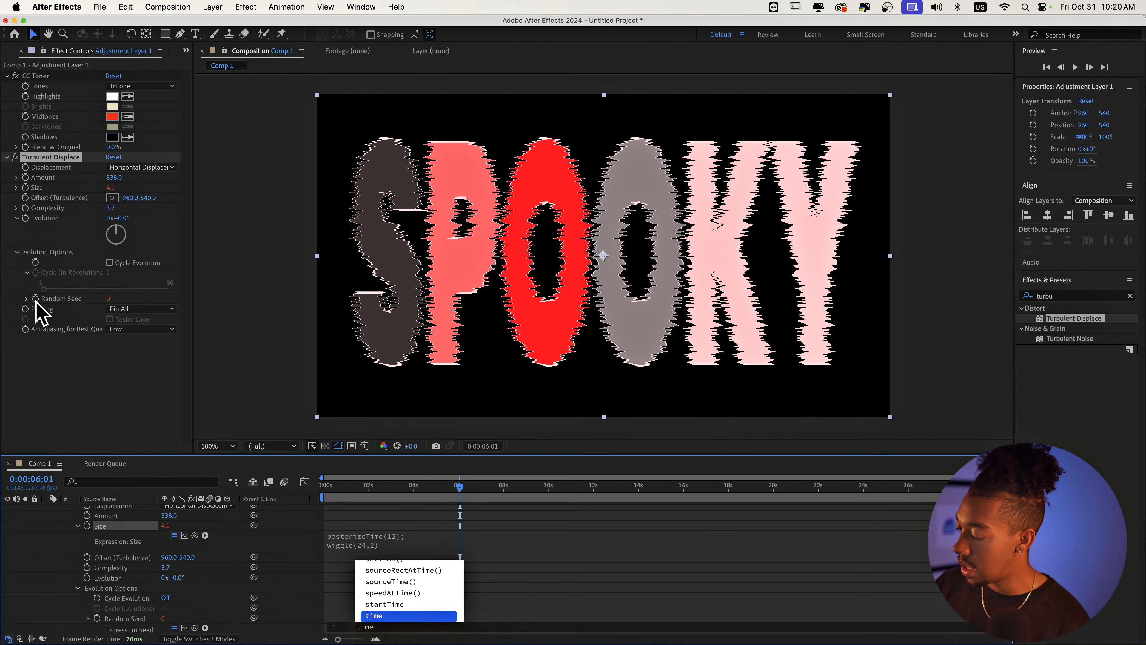
type("*")
left_click(323, 486)
key("space")
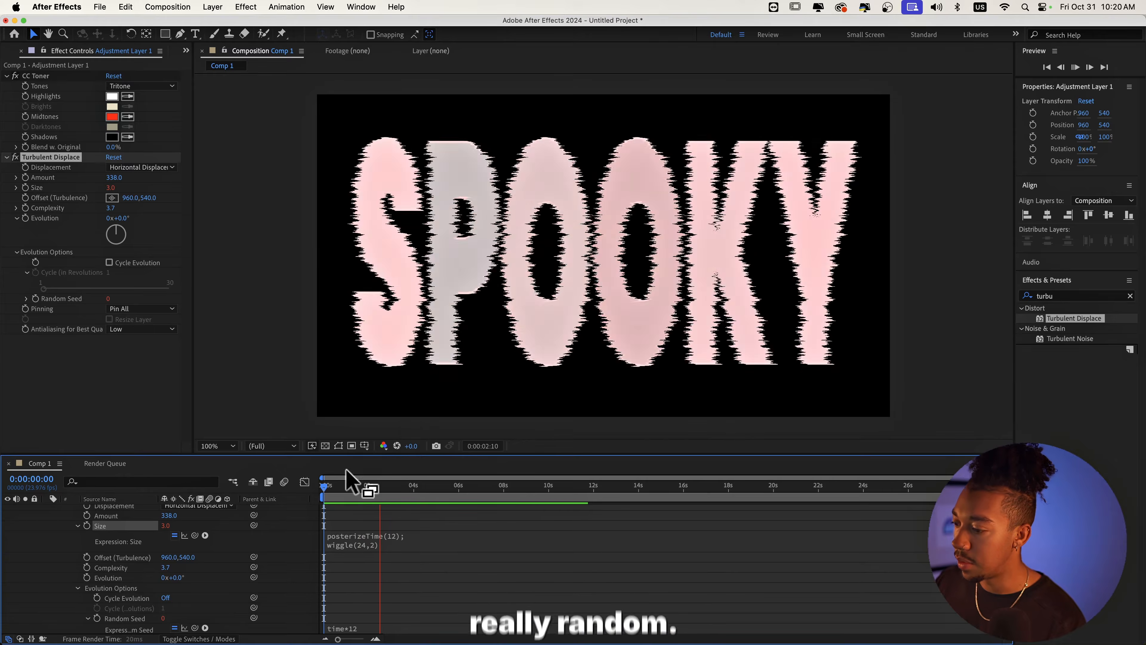
Slow the jitter by changing the Size expression to posterizeTime(8) and the Random Seed expression to time*8, and preview it
left_click(370, 542)
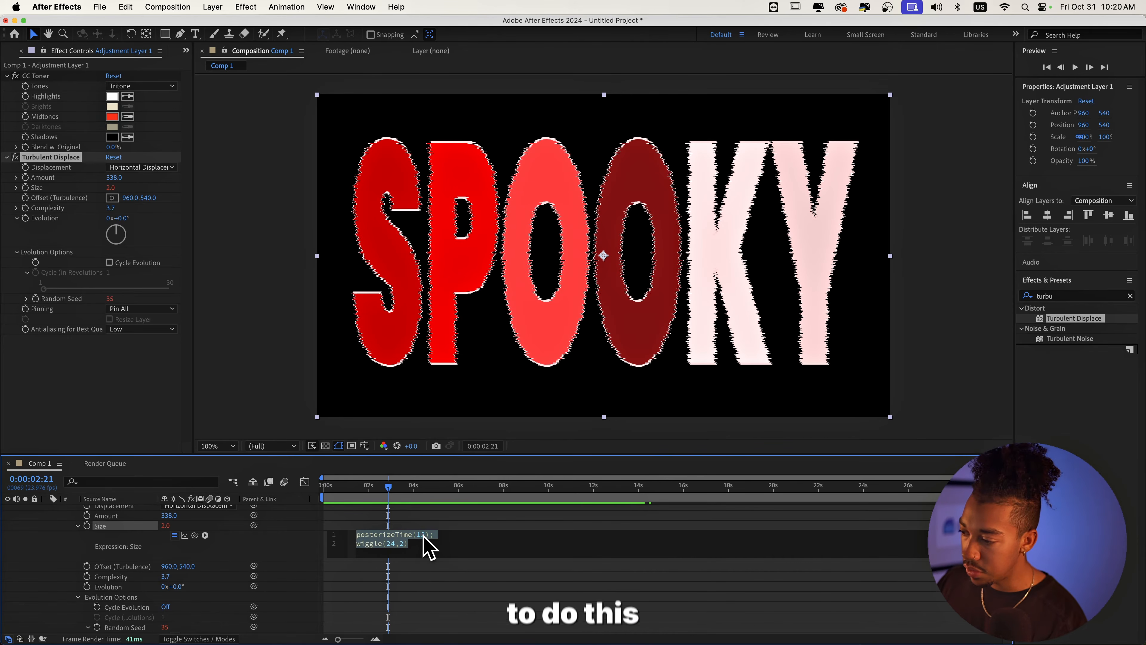
left_click(422, 536)
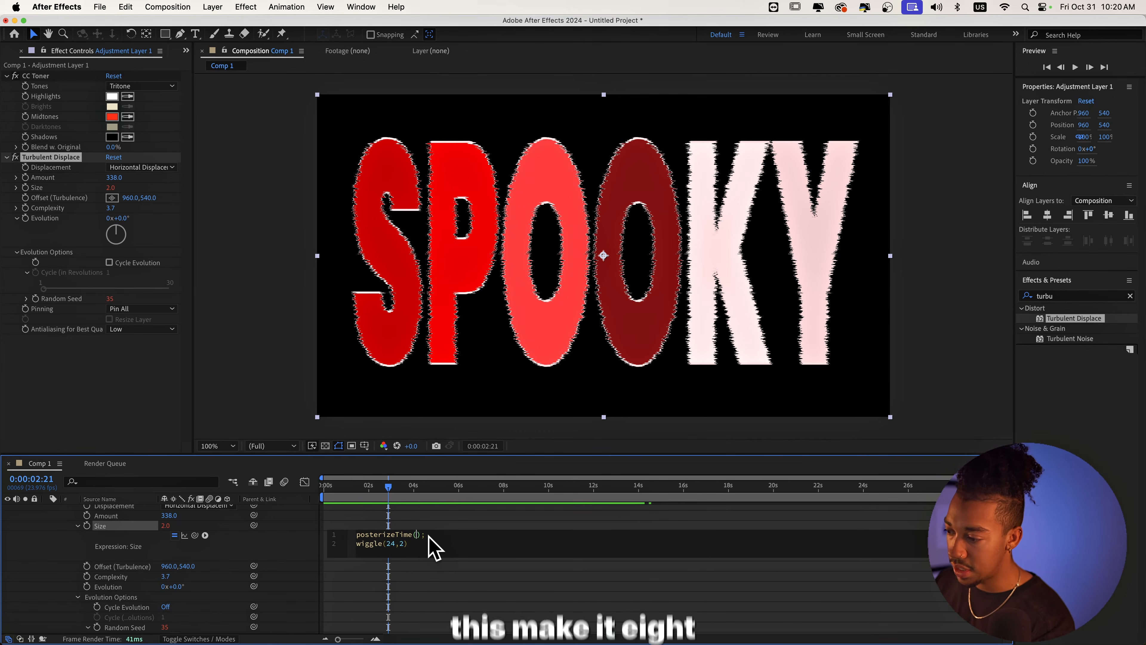
type("8")
scroll(335, 596, "down", 3)
left_click(348, 594)
left_click(367, 607)
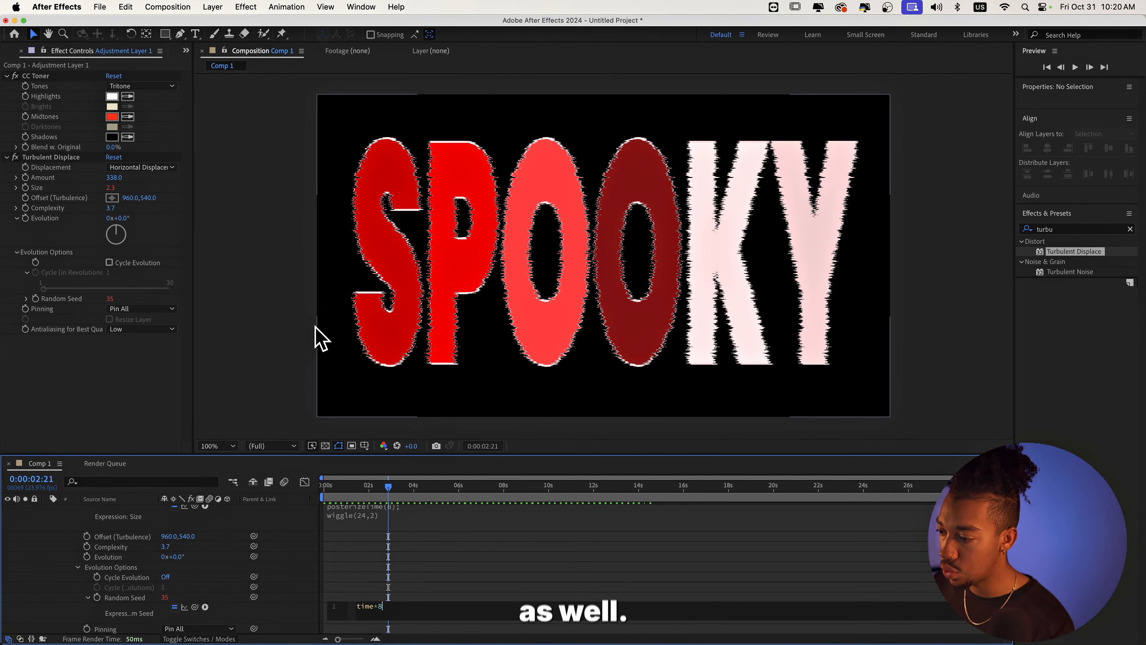
left_click(297, 482)
key("space")
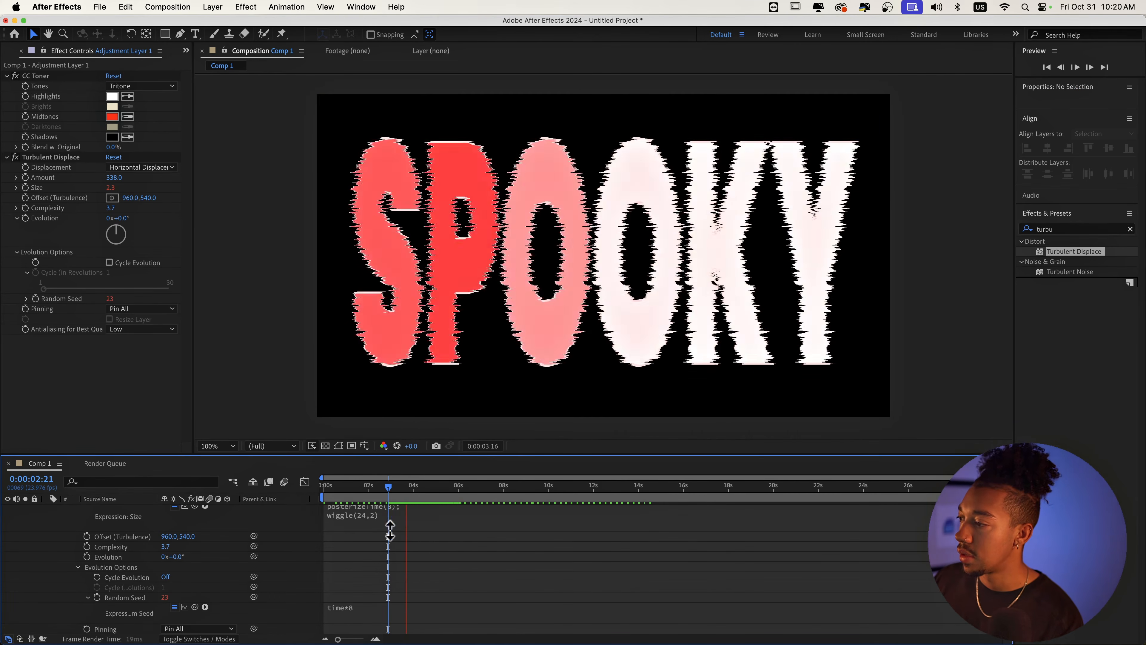
Reduce Turbulent Displace's Amount to 129 and preview the softer distortion
left_click_drag(116, 180, 97, 184)
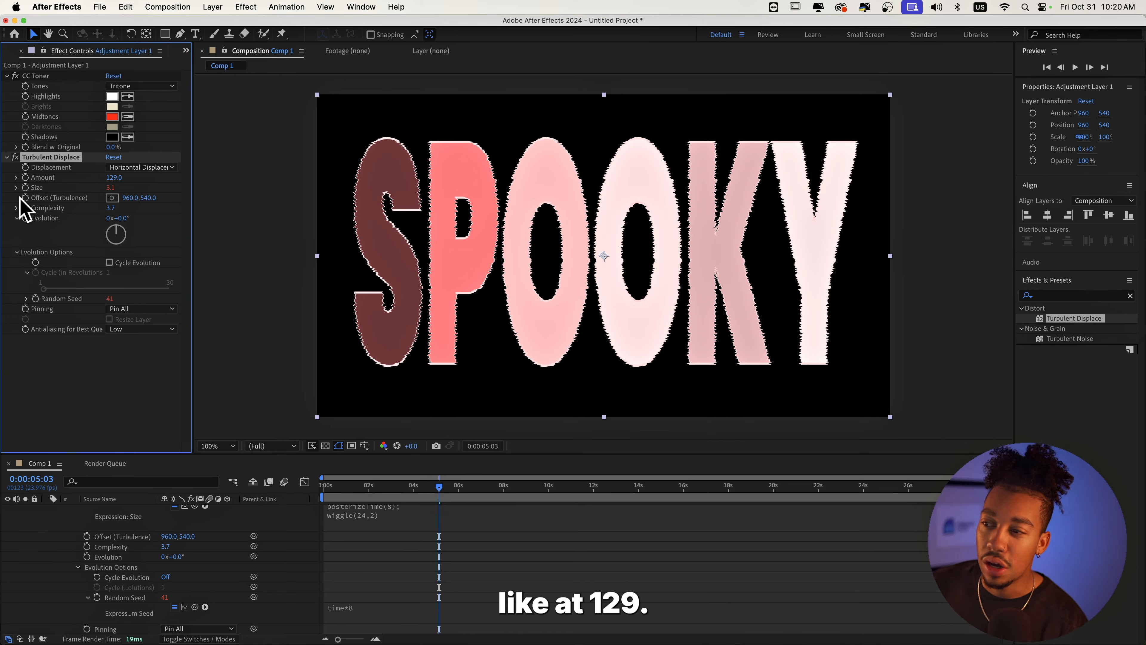
key("space")
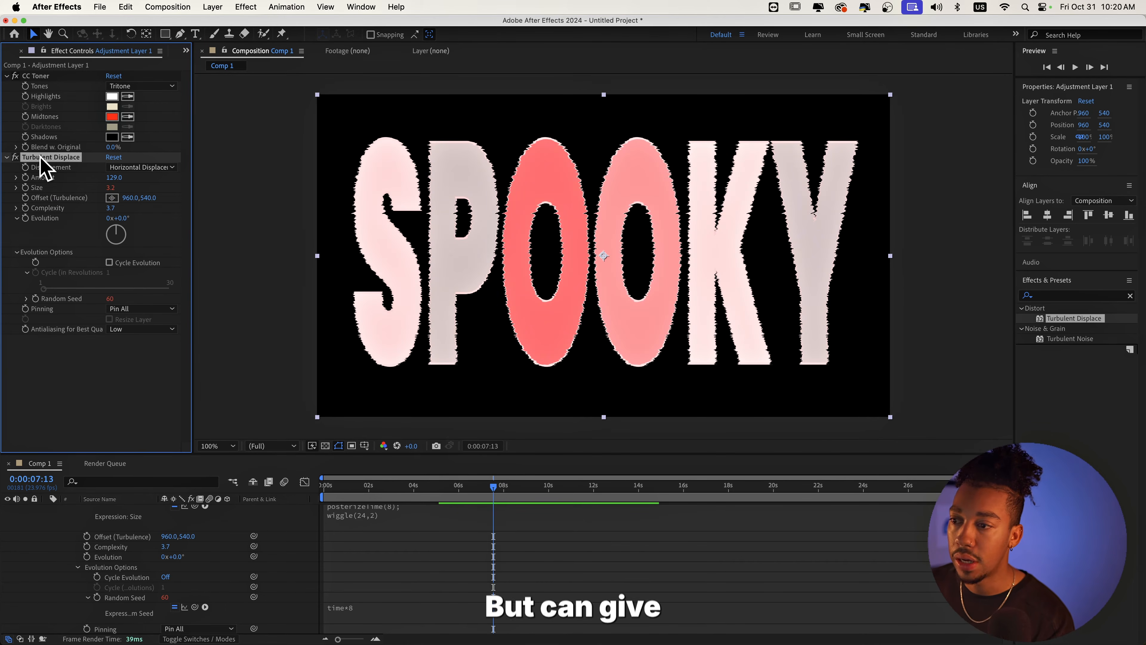
key("space")
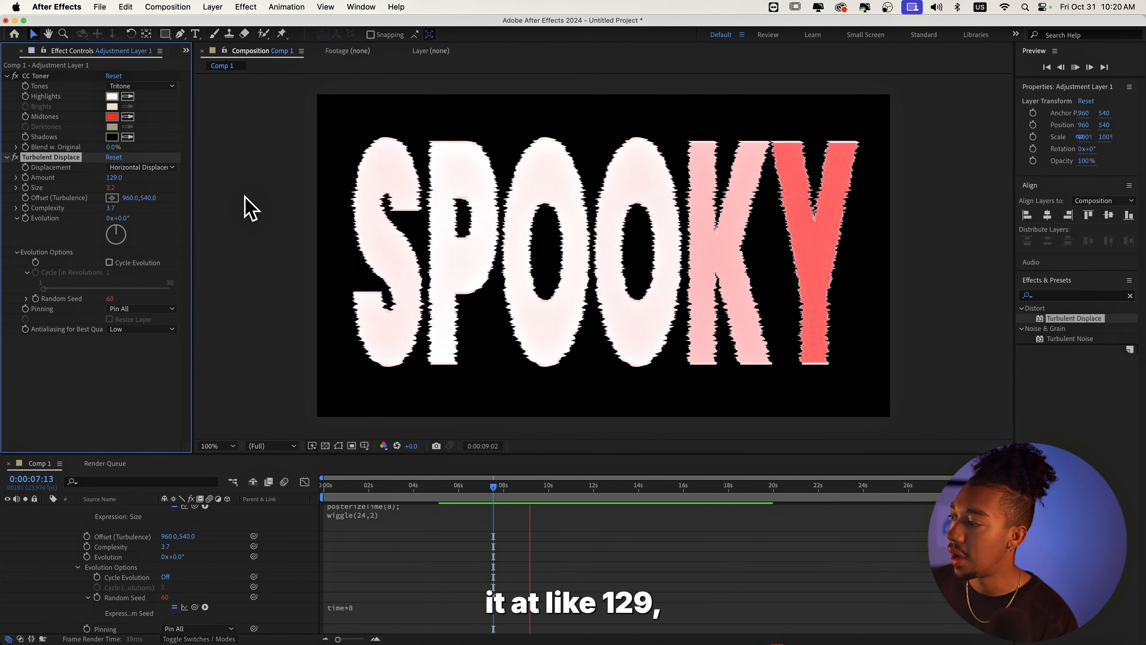
key("space")
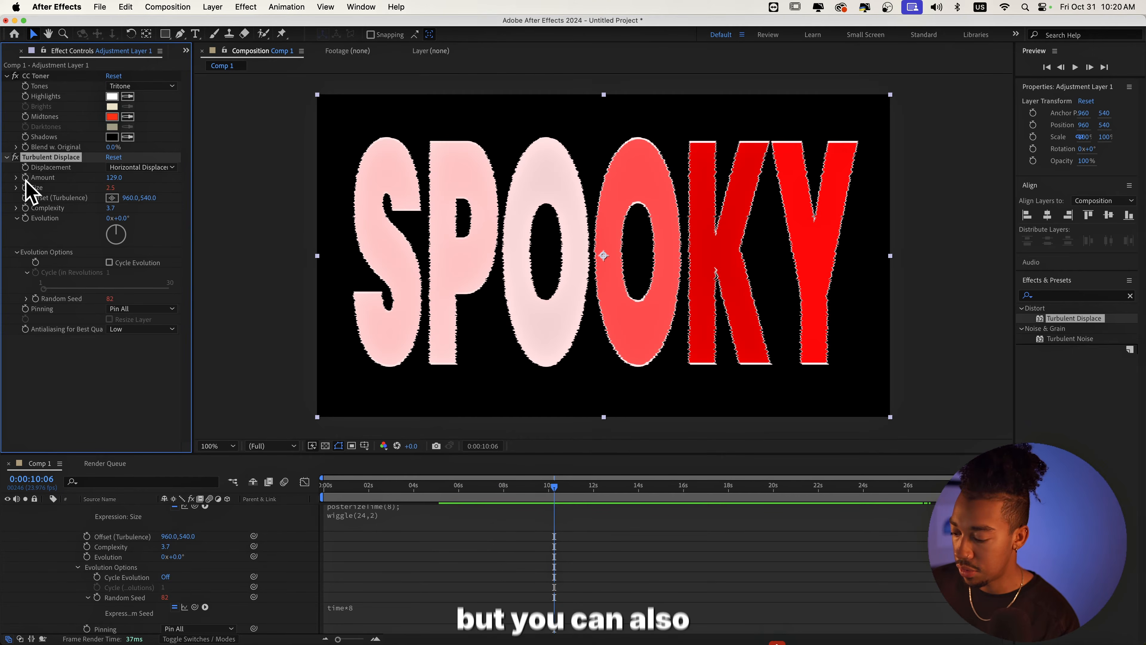
Give Turbulent Displace's Amount the expression posterizeTime(8); wiggle(24,20), reusing the Size expression, and preview the animation
left_click(25, 177, "alt")
type("wiggle)")
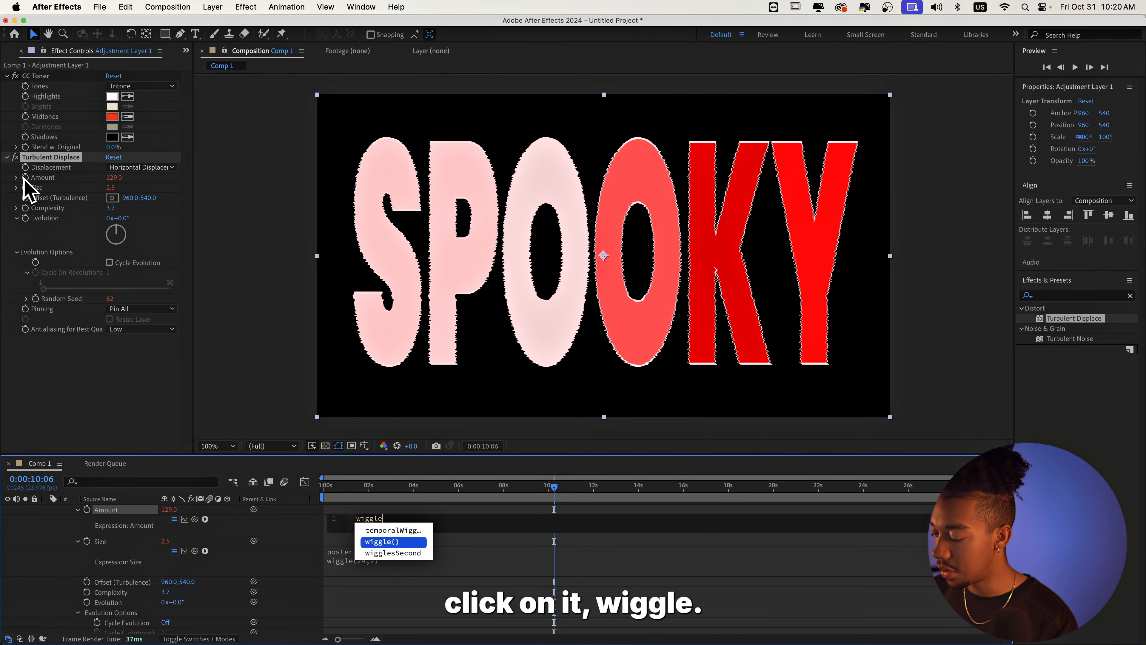
left_click(338, 580)
left_click(350, 558)
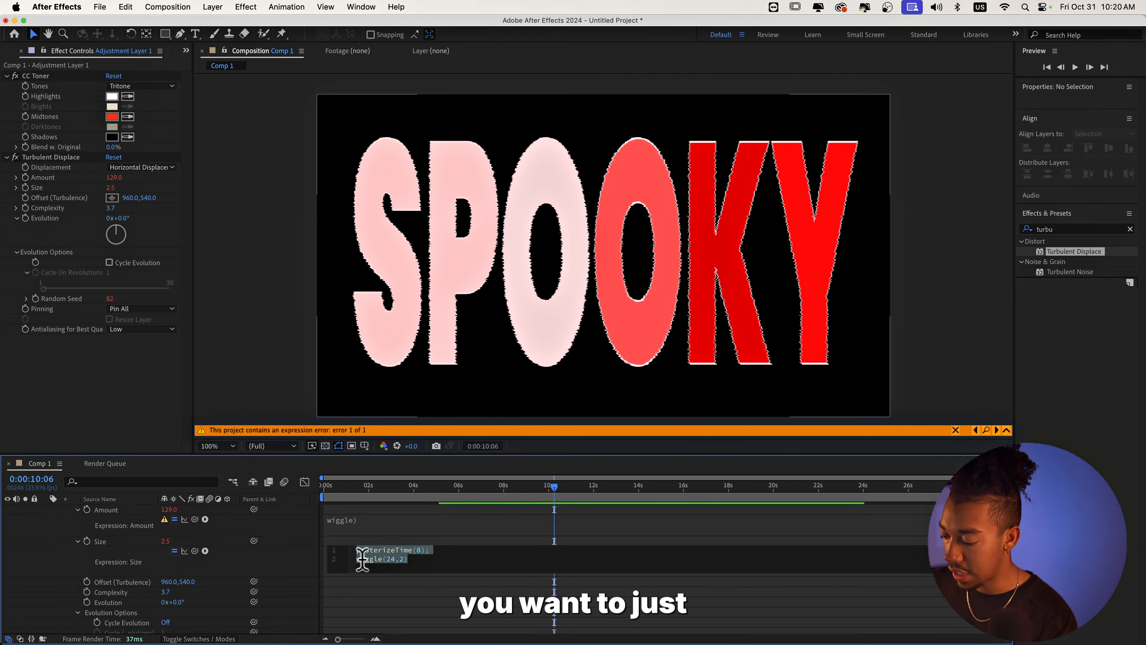
left_click(347, 524)
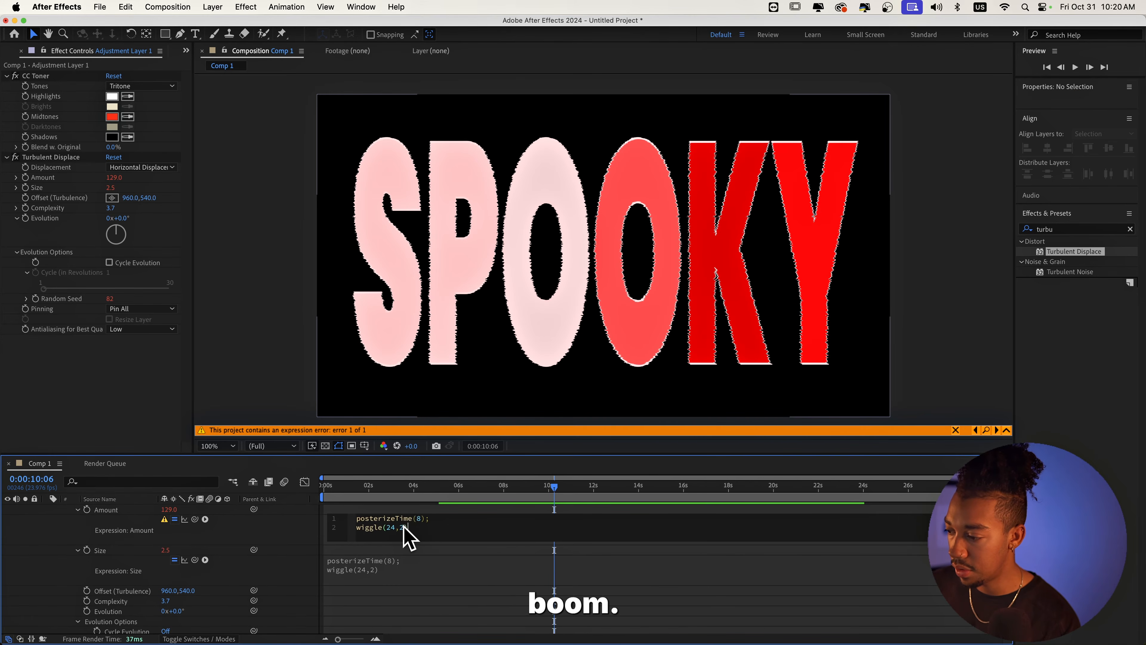
type("0")
left_click_drag(405, 496, 269, 497)
key("space")
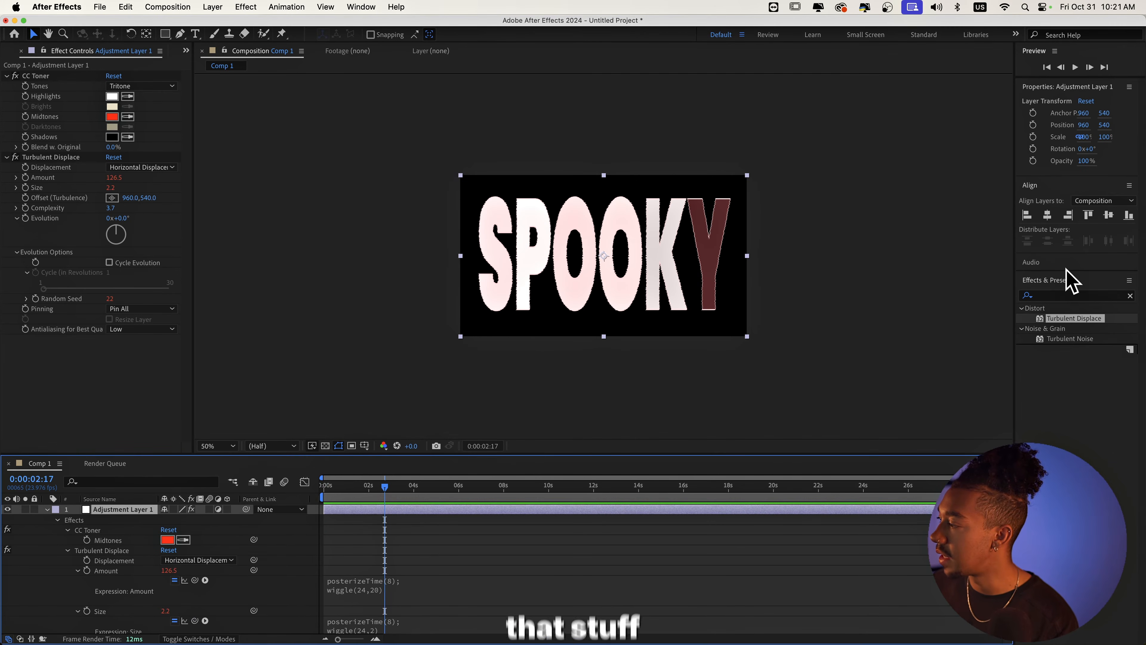
Find the Deep Glow effect, apply it to the adjustment layer and preview the glowing title
left_click(1062, 294)
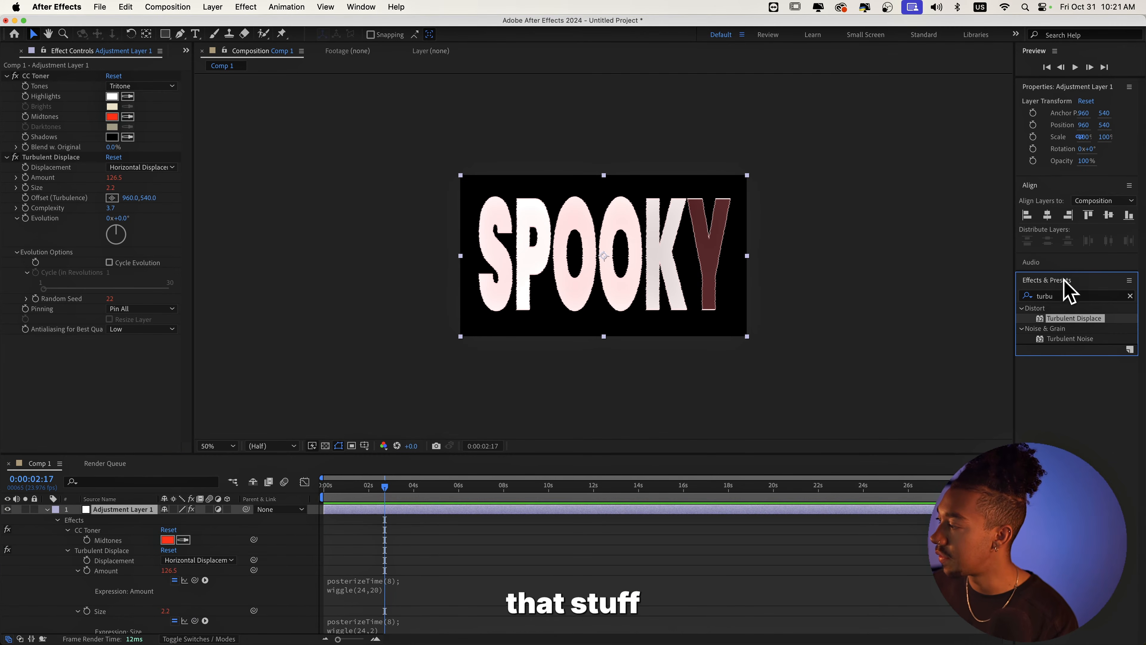
type("deep glow")
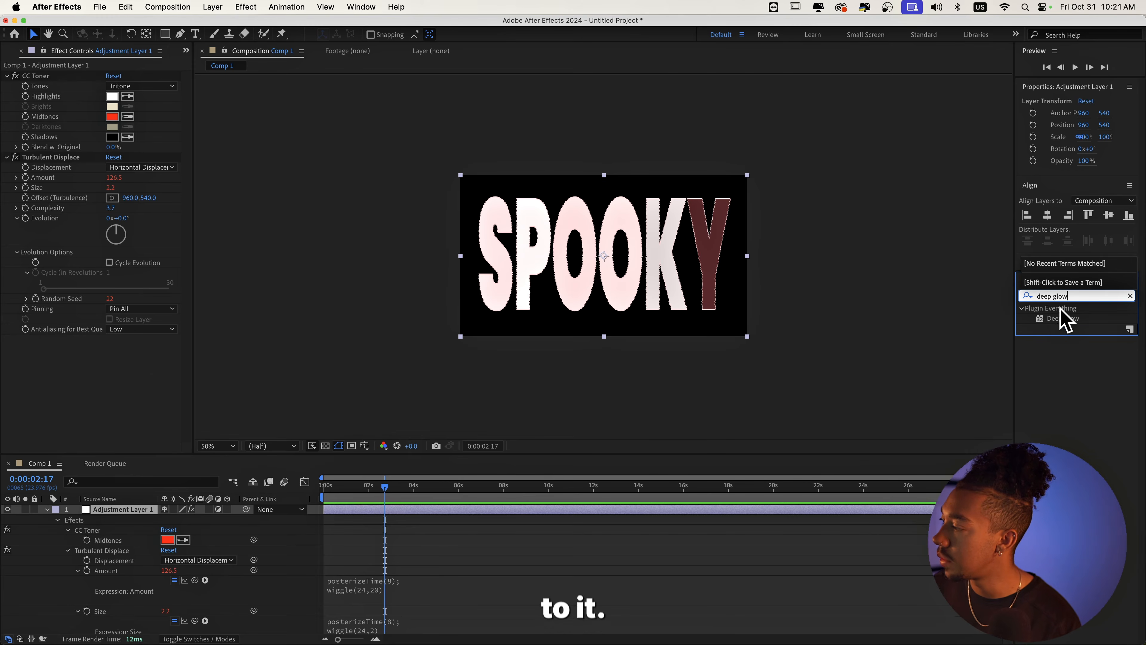
left_click_drag(1064, 318, 158, 376)
key("space")
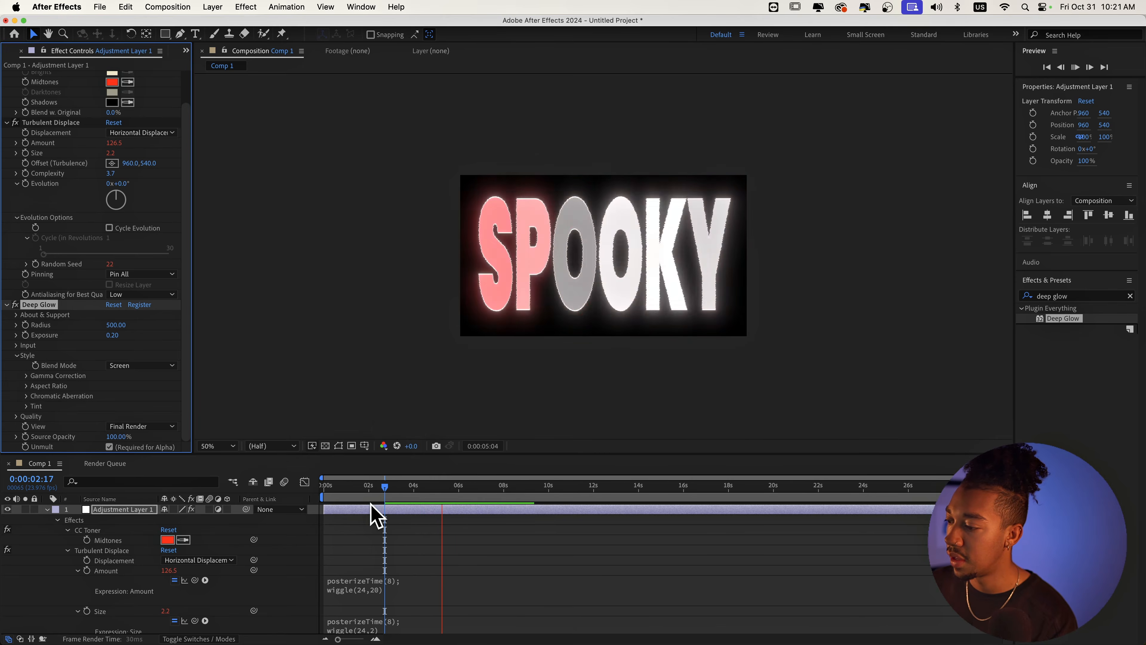
left_click(479, 538)
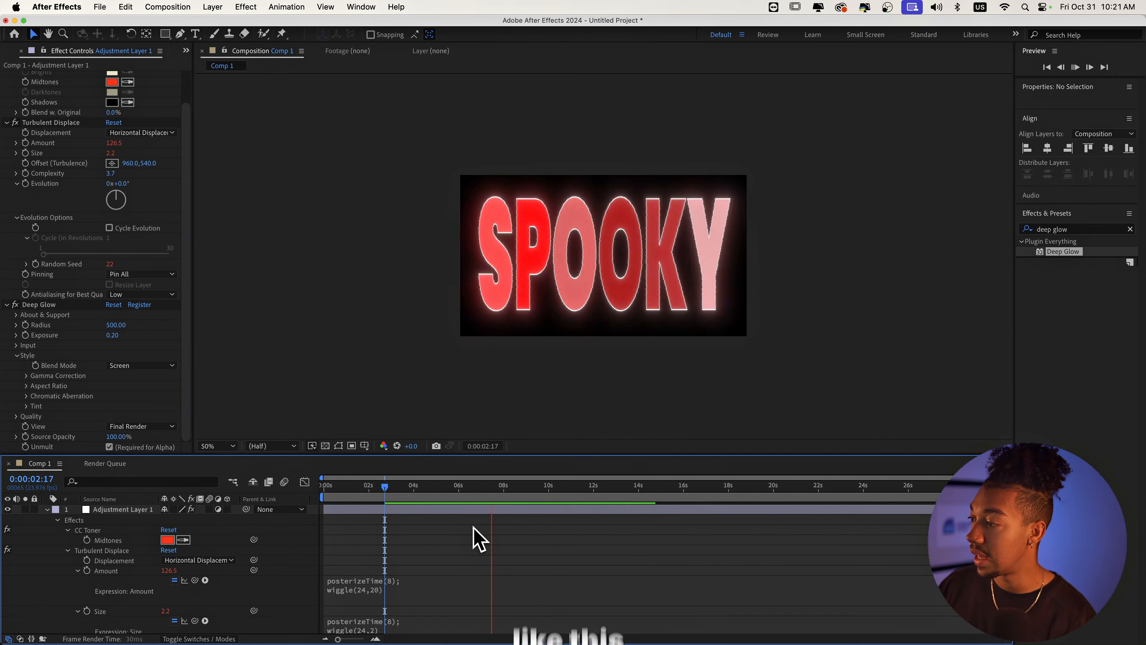
key("super+y")
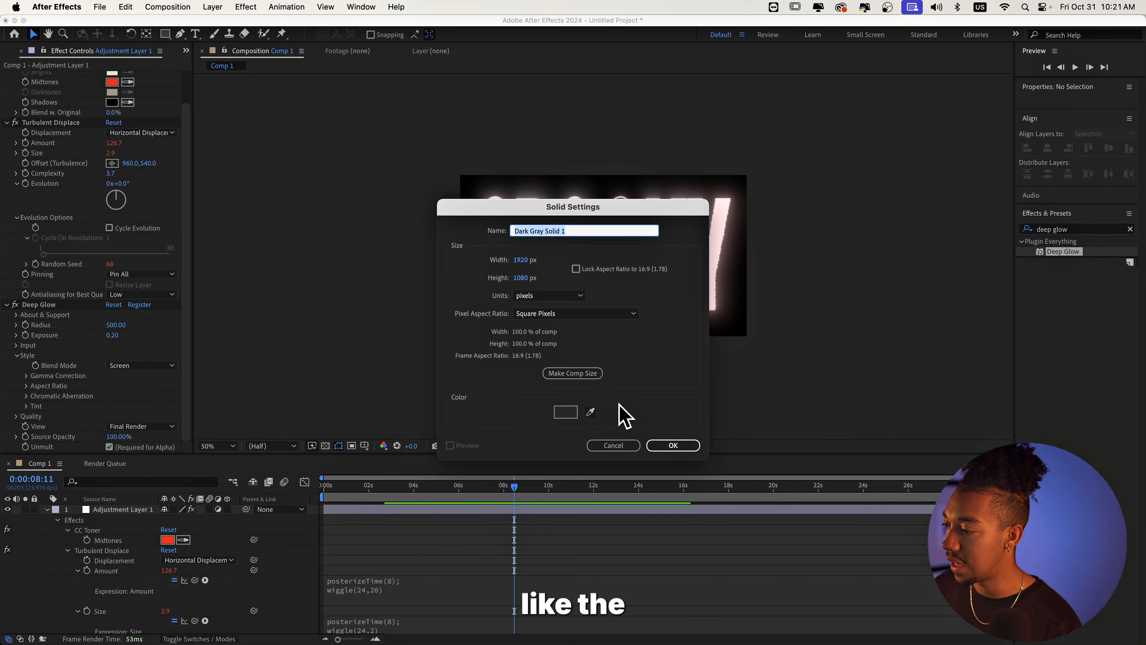
left_click(566, 412)
left_click(207, 577)
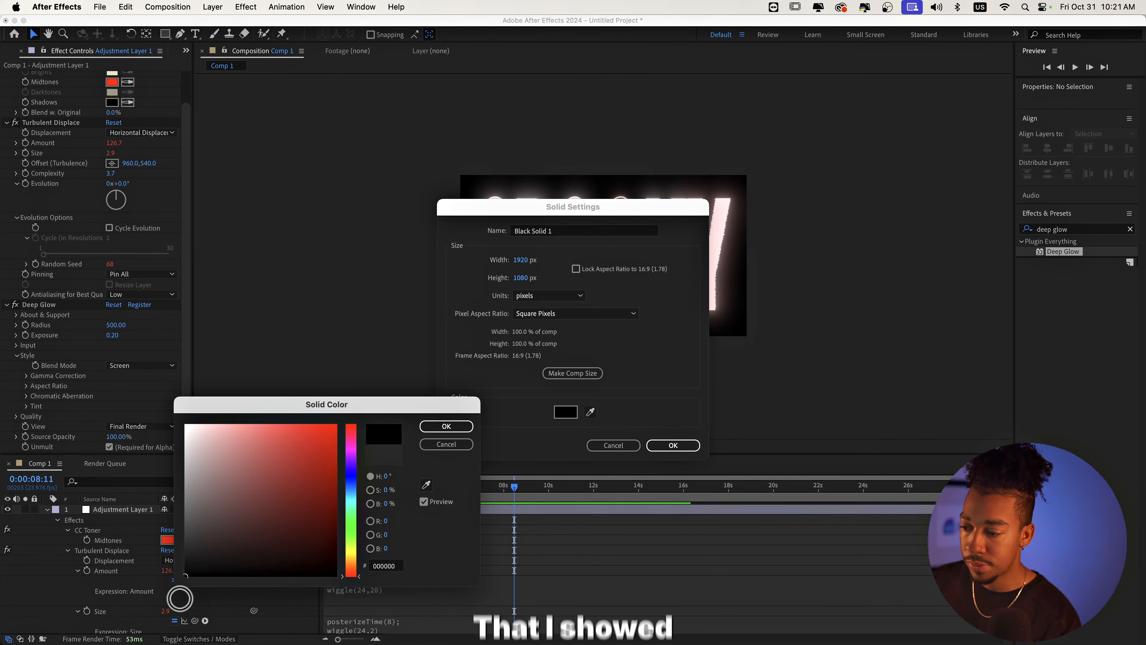
left_click(452, 426)
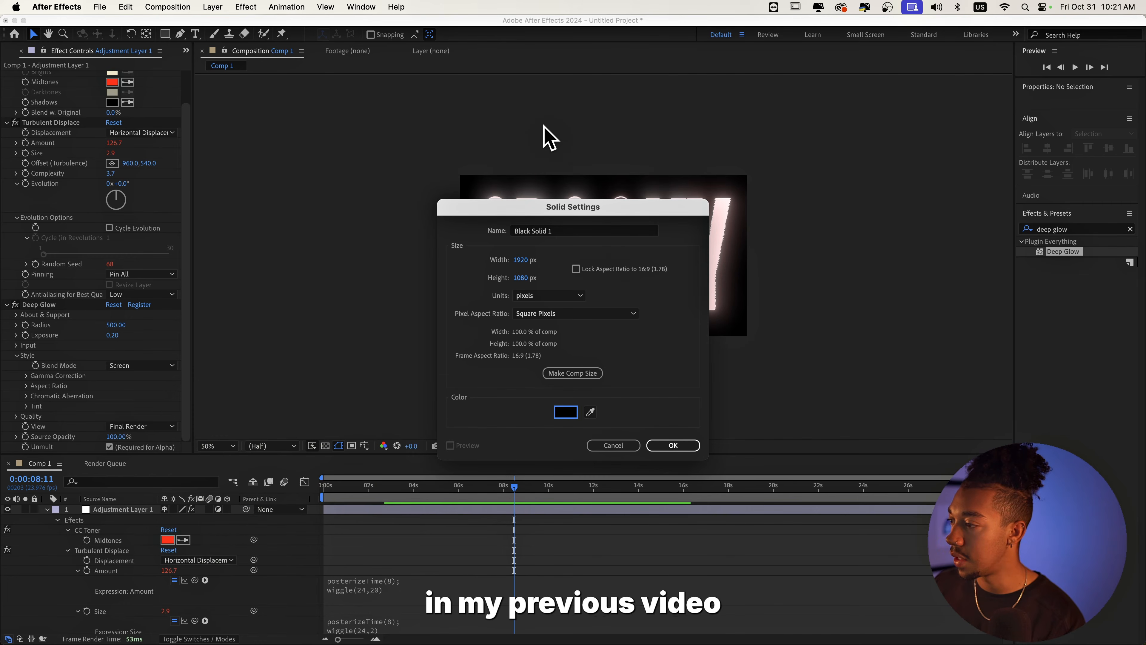
key("Escape")
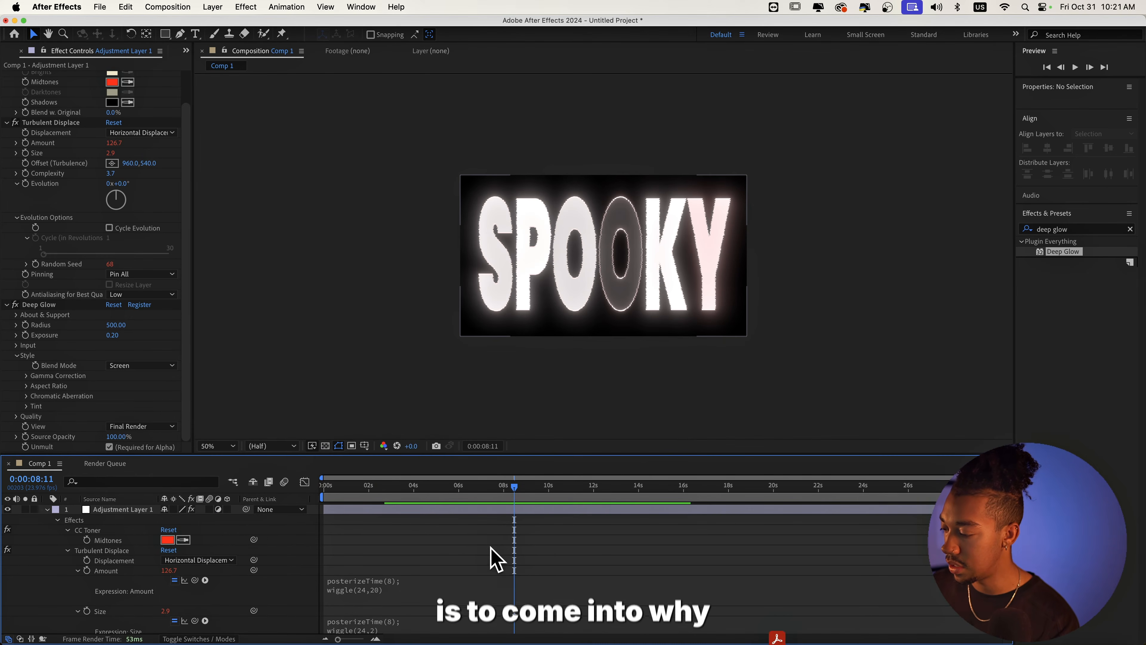
Create a black 1920 x 1080 px solid named VHS
key("super+y")
left_click(566, 412)
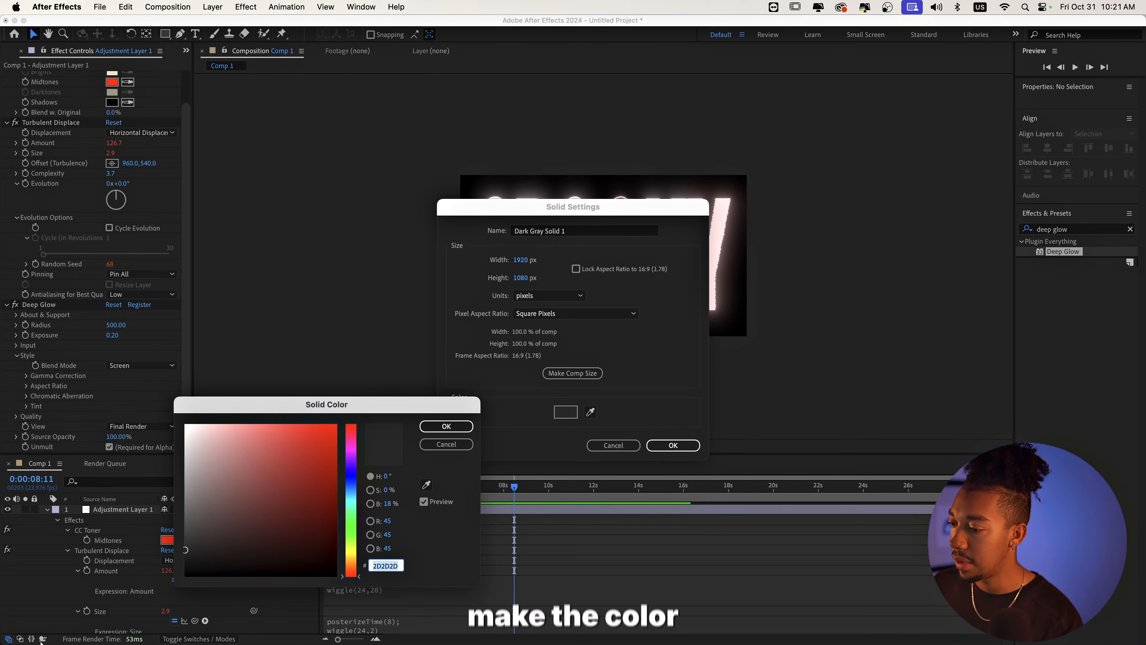
left_click(444, 425)
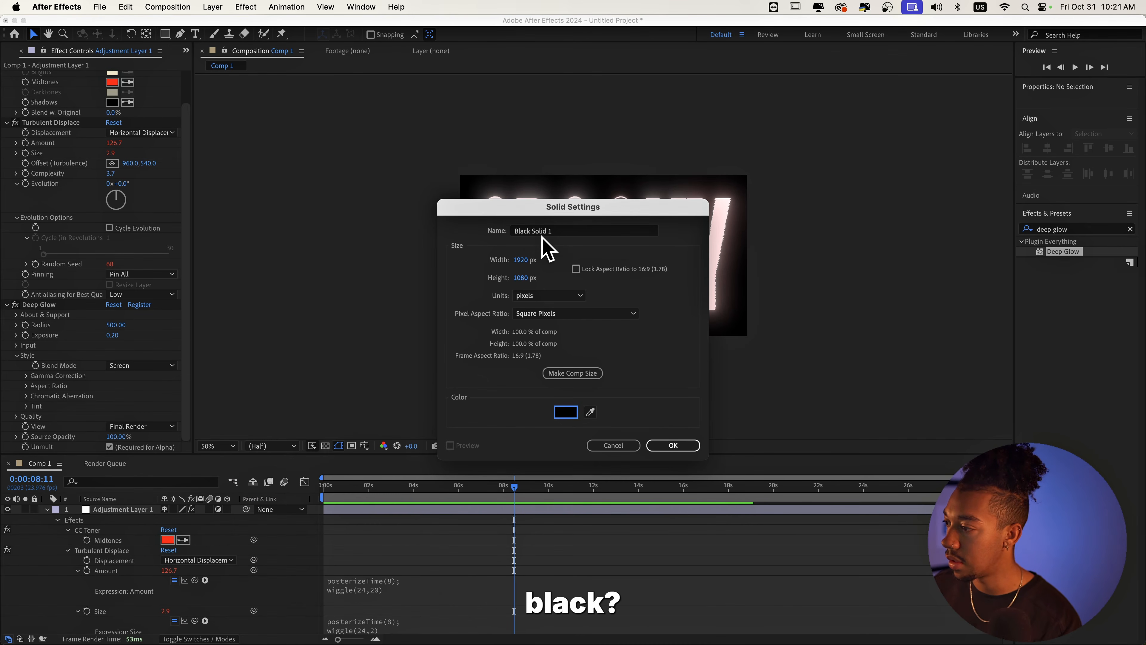
type("VHS")
key("Return")
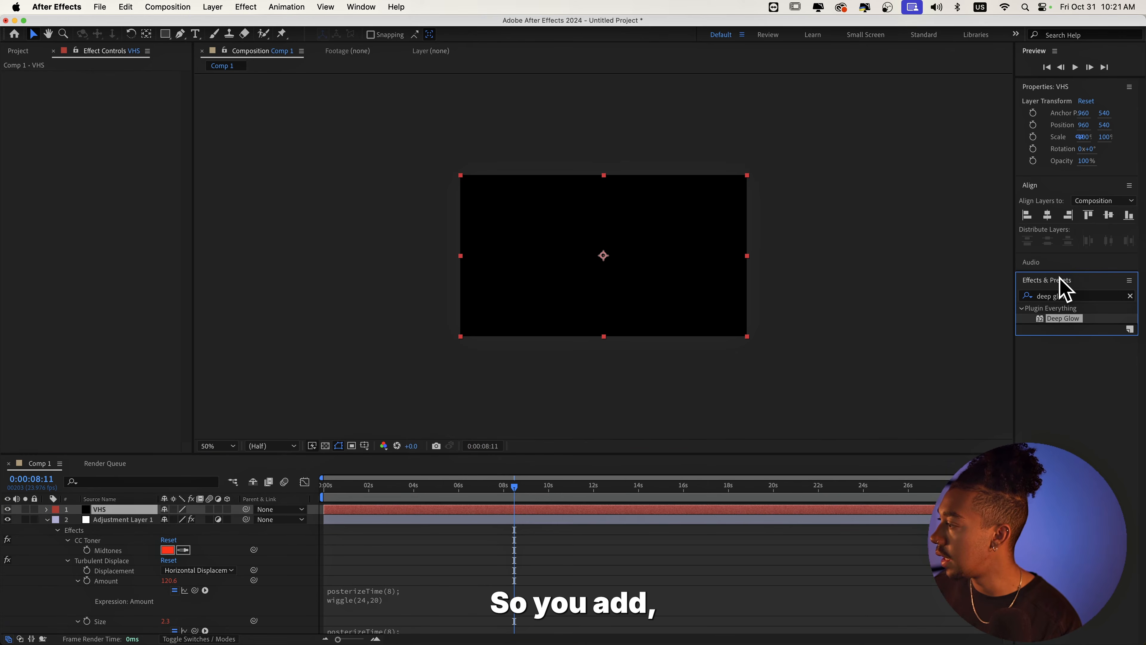
Apply Fractal Noise to the VHS solid and set its Contrast to 1060 and Brightness to -206
left_click(1057, 296)
type("fracta")
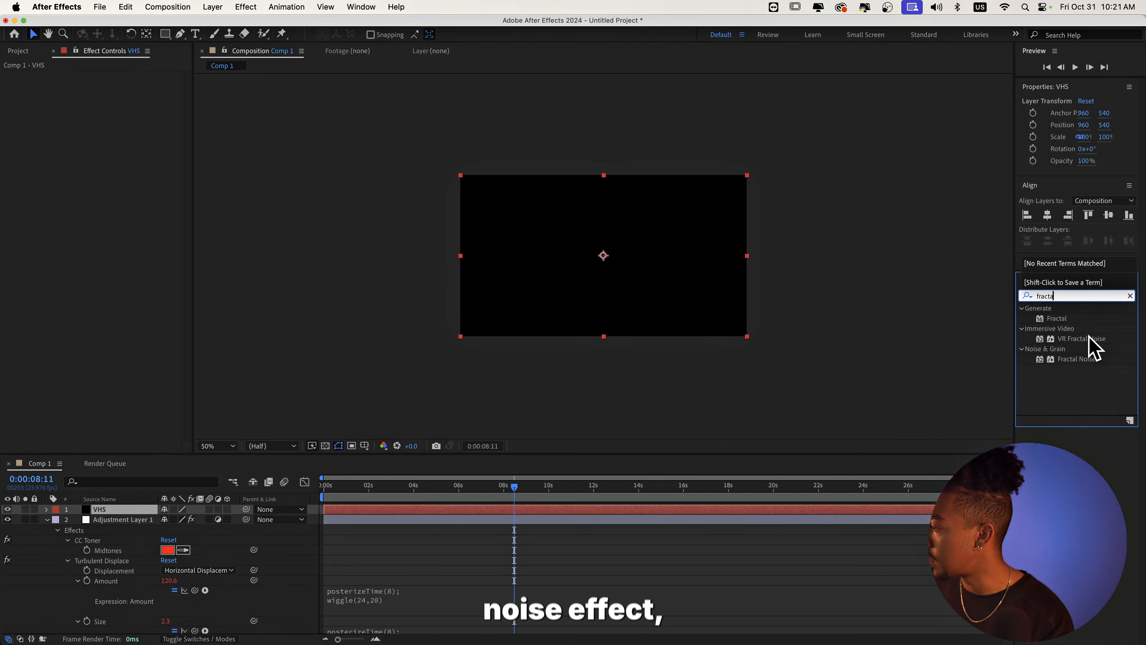
double_click(1064, 359)
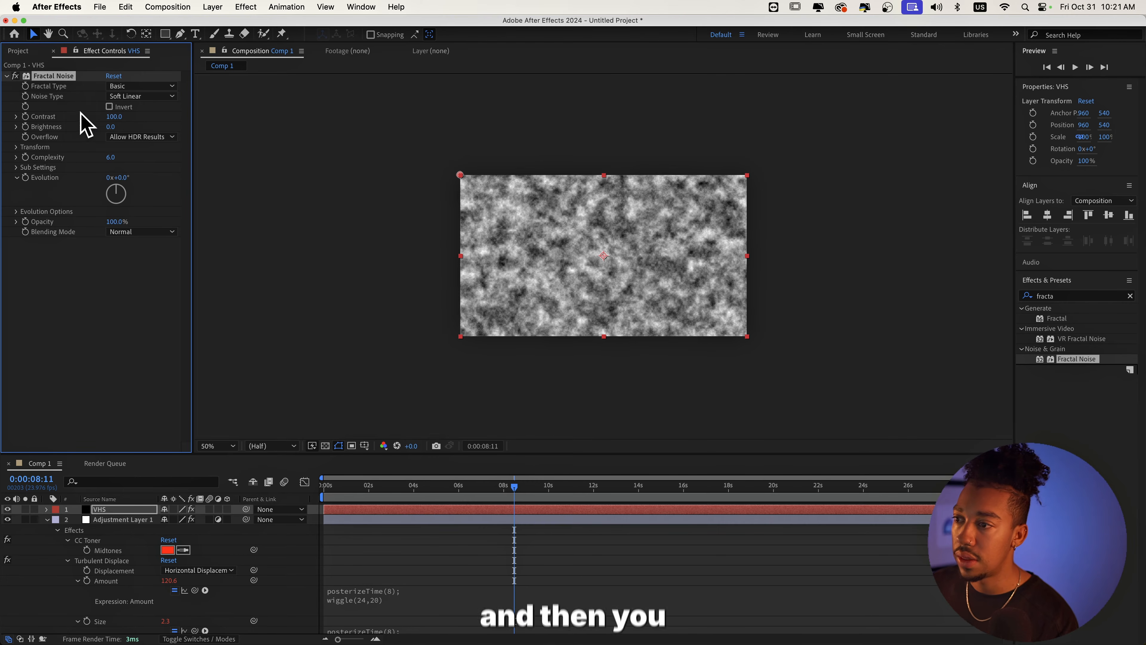
left_click_drag(115, 117, 172, 121)
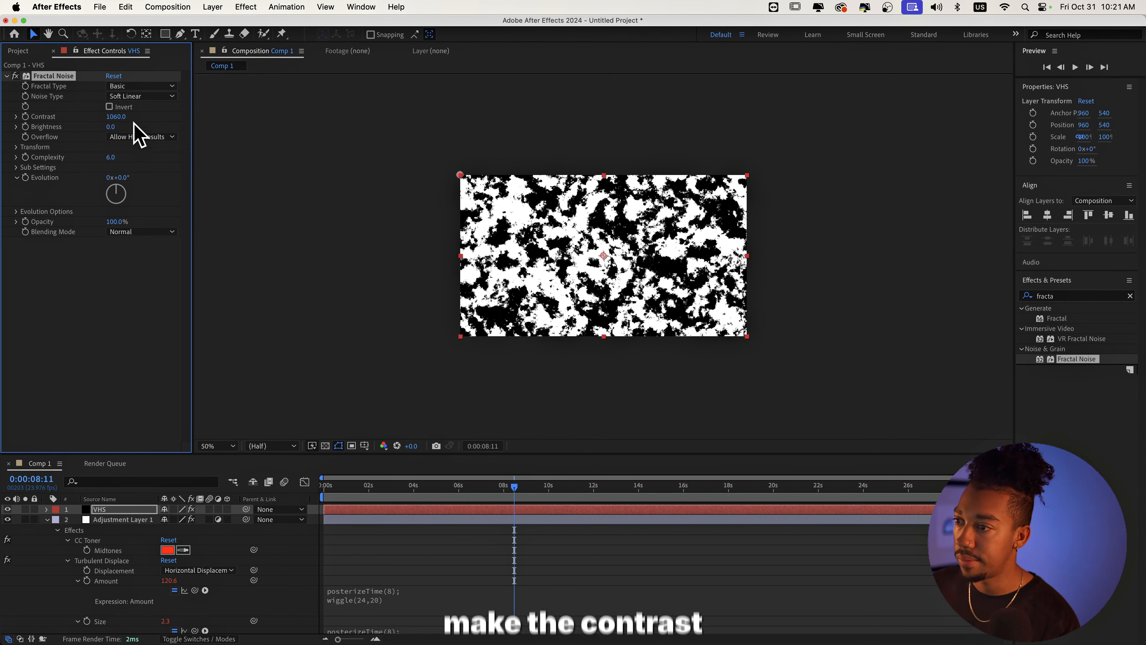
left_click_drag(113, 127, 5, 143)
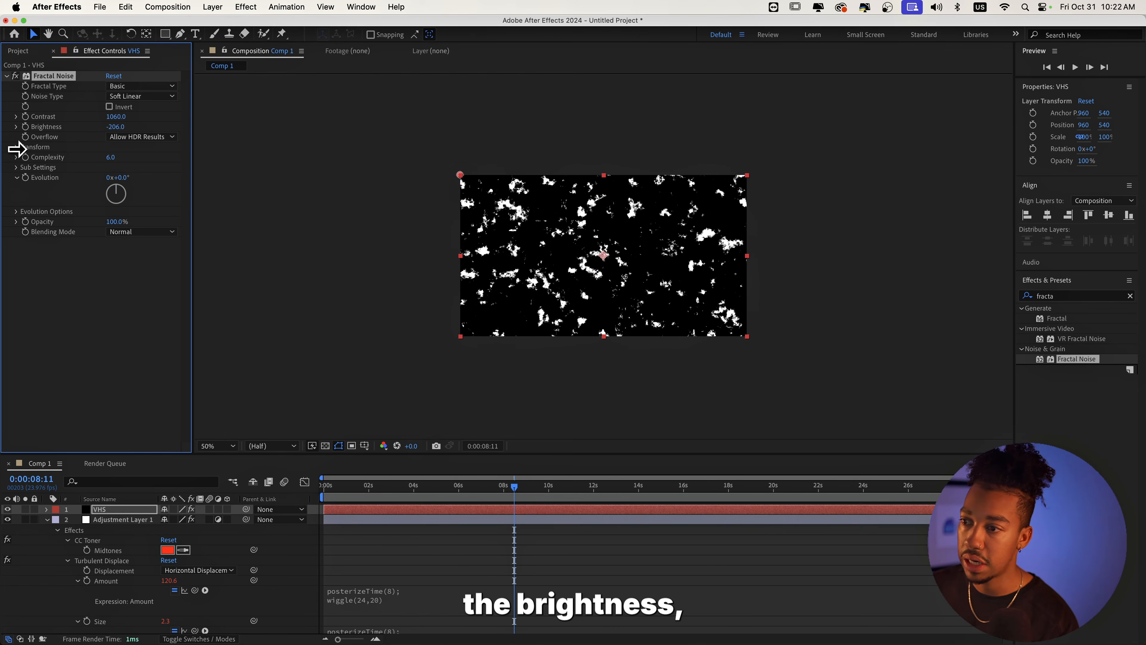
Turn off Uniform Scaling in Fractal Noise's Transform settings, keep Scale Width at 100 and set Scale Height to 1 for thin horizontal streaks
left_click(16, 147)
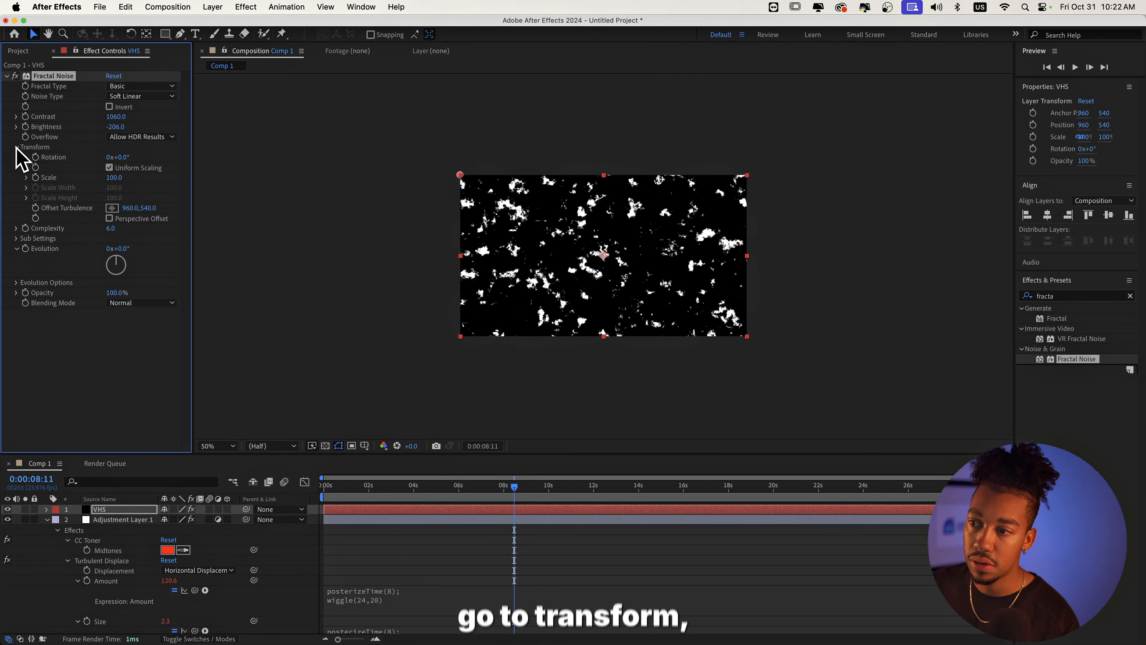
left_click(110, 168)
mouse_move(116, 192)
left_mouse_down()
mouse_move(105, 194)
mouse_move(108, 216)
left_mouse_up()
key("super+z")
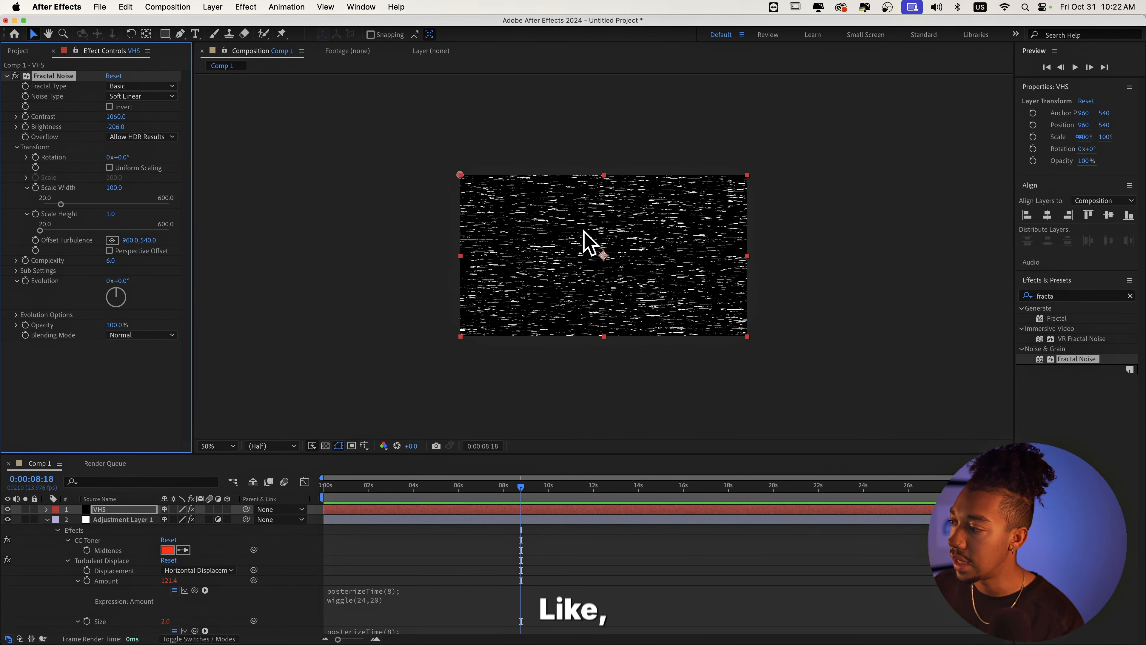
left_click(405, 330)
scroll(632, 257, "up", 1)
scroll(636, 255, "down", 1)
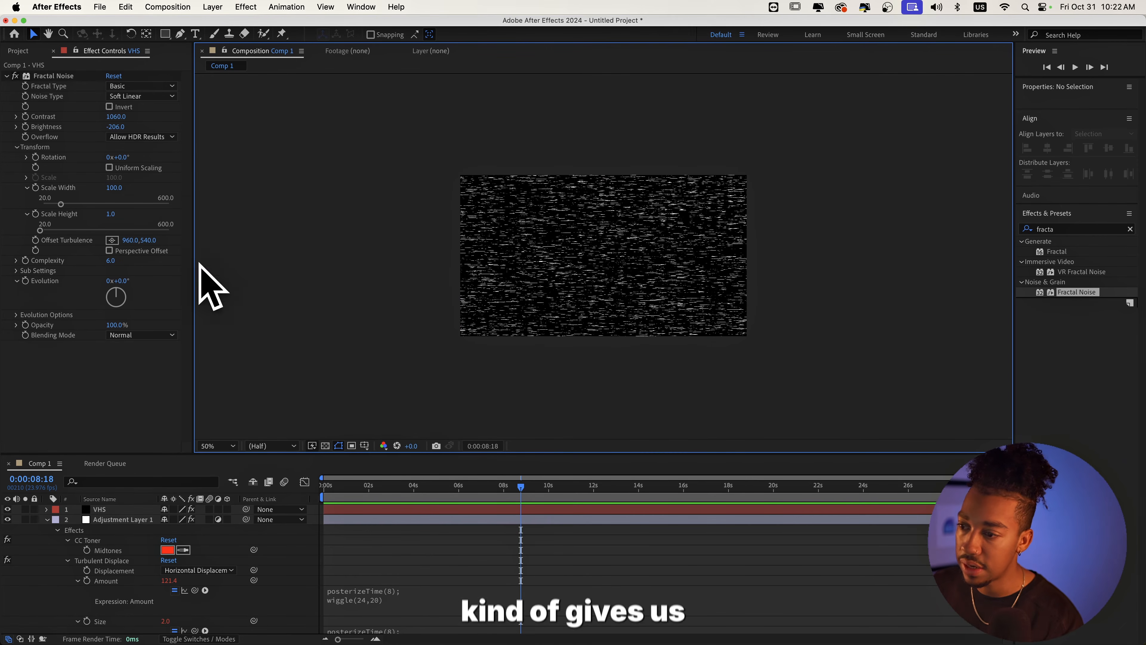
Give Fractal Noise's Random Seed the expression time*8 and preview the animated noise from the start
left_click(16, 314)
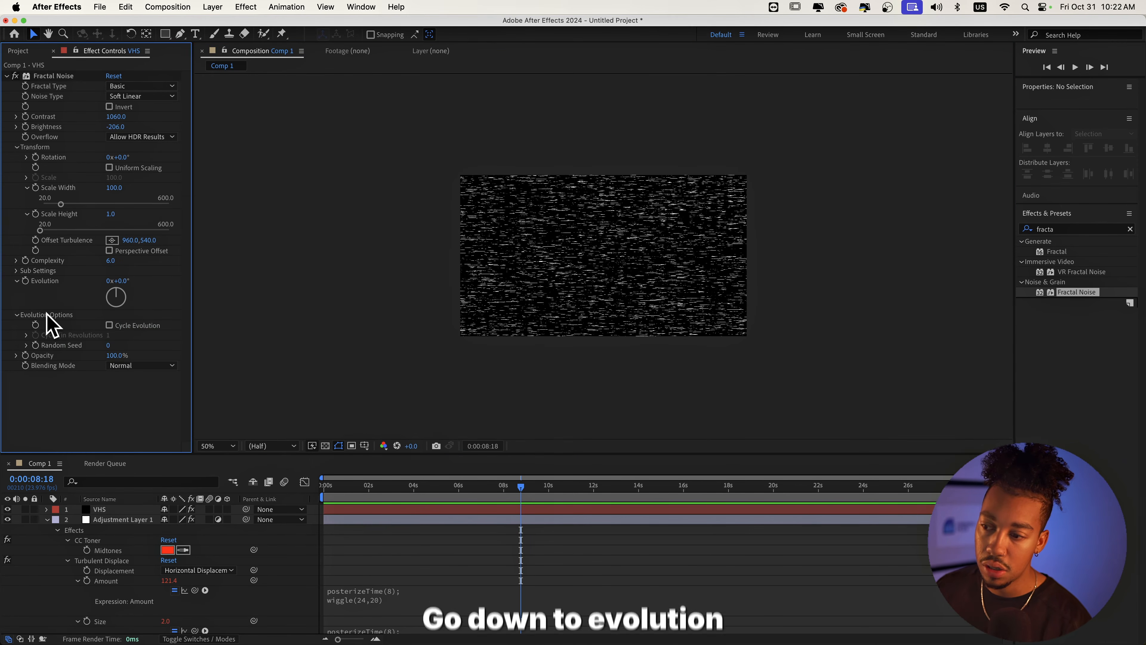
left_click(36, 344, "alt")
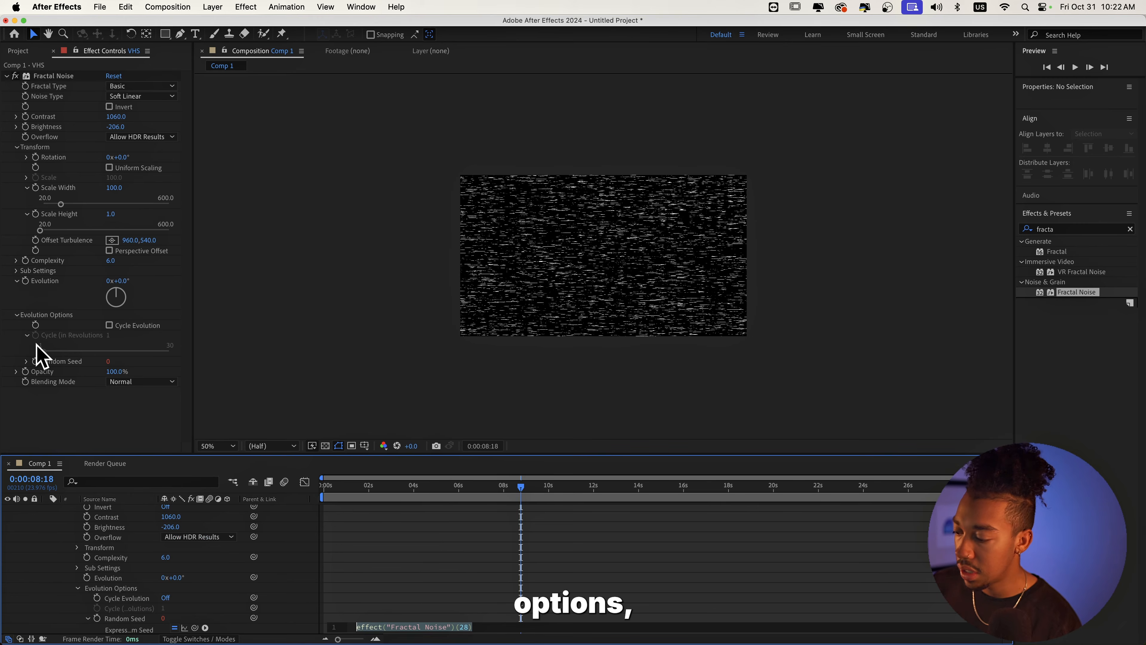
type("time*8")
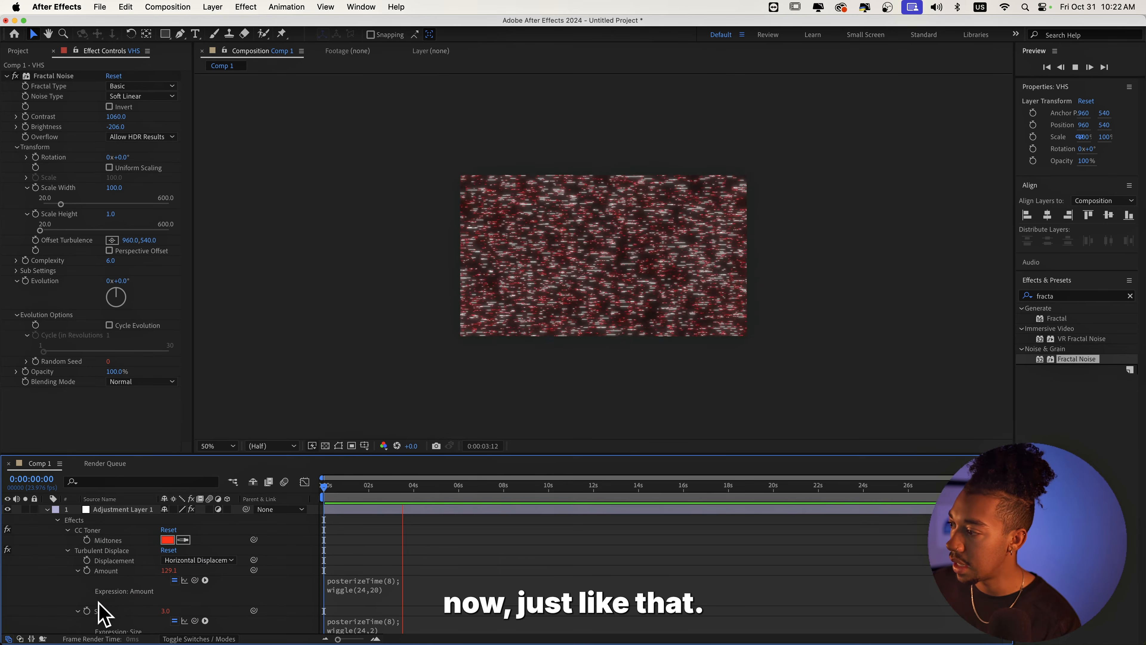
Collapse the layers' properties and move the VHS layer beneath the SPOOKY text layer
scroll(100, 596, "down", 5)
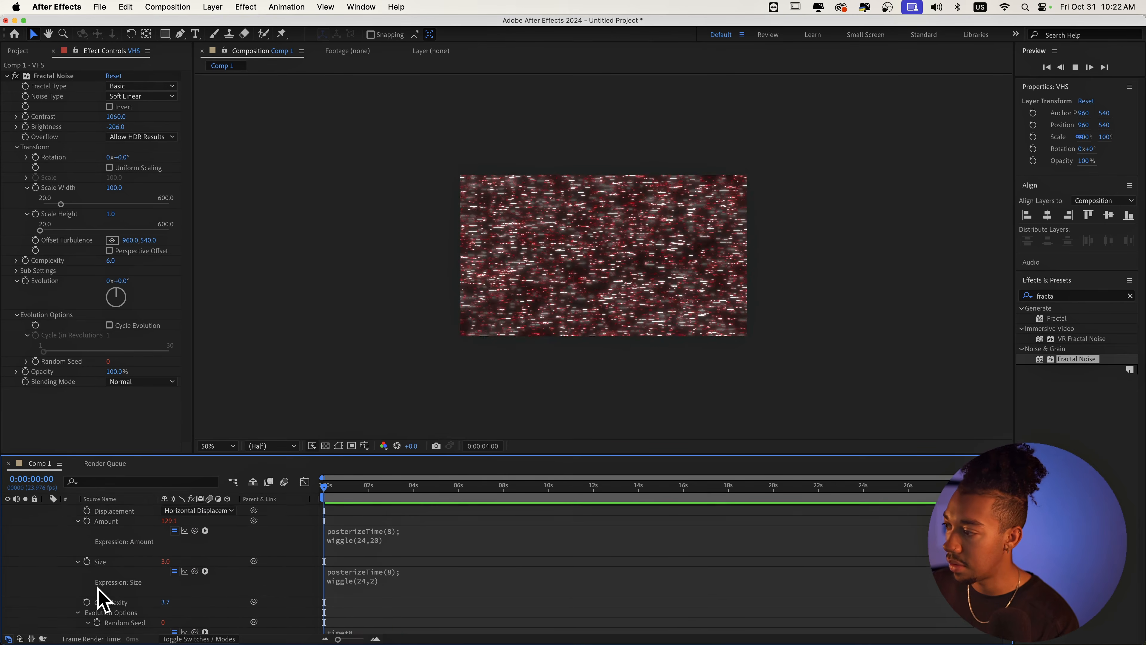
left_click(29, 593)
key("s")
key("s")
left_click_drag(124, 518, 121, 529)
left_click(122, 520)
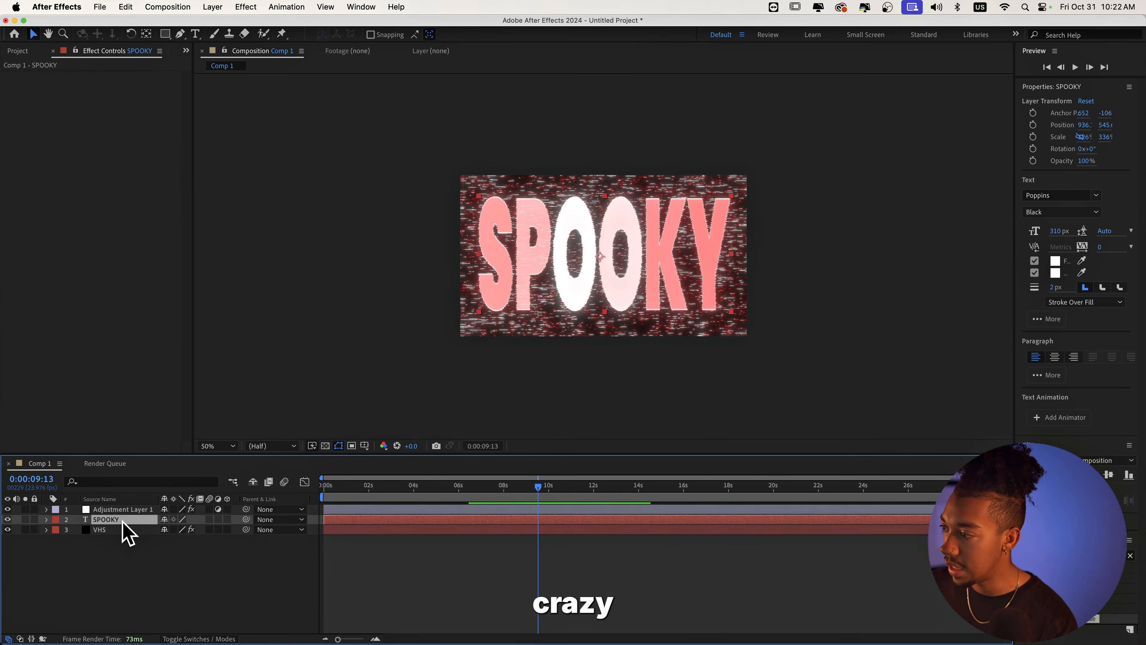
Preview the title over the VHS noise background, then at 100% magnification and Full resolution
key("space")
left_click(138, 548)
left_click(129, 530)
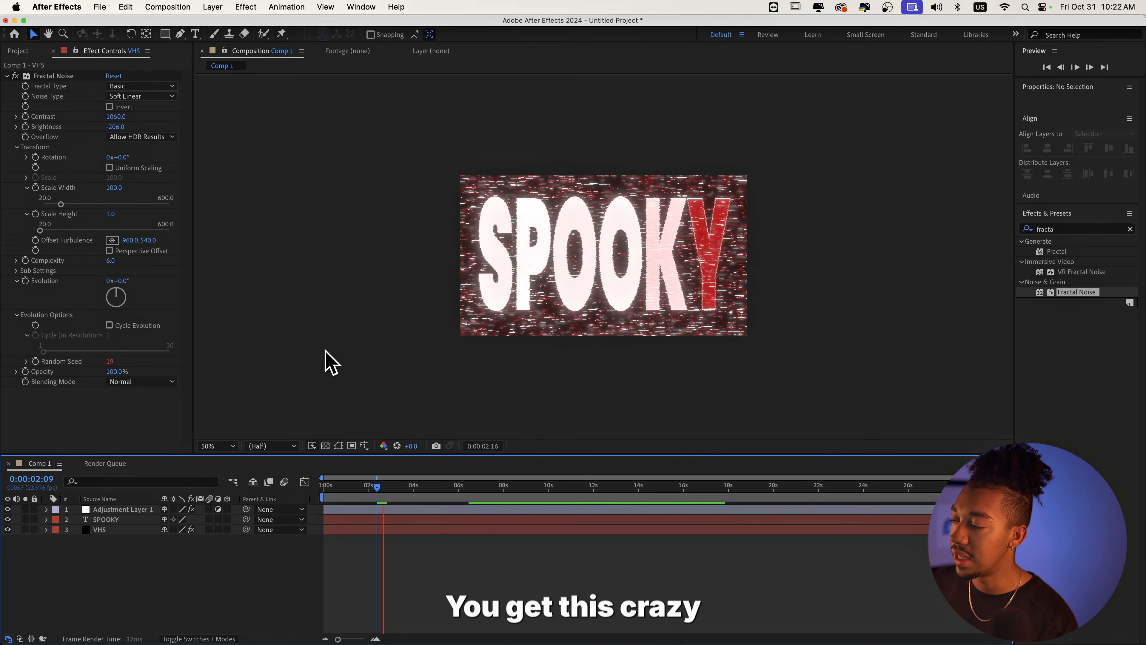
key("space")
key("period")
key("space")
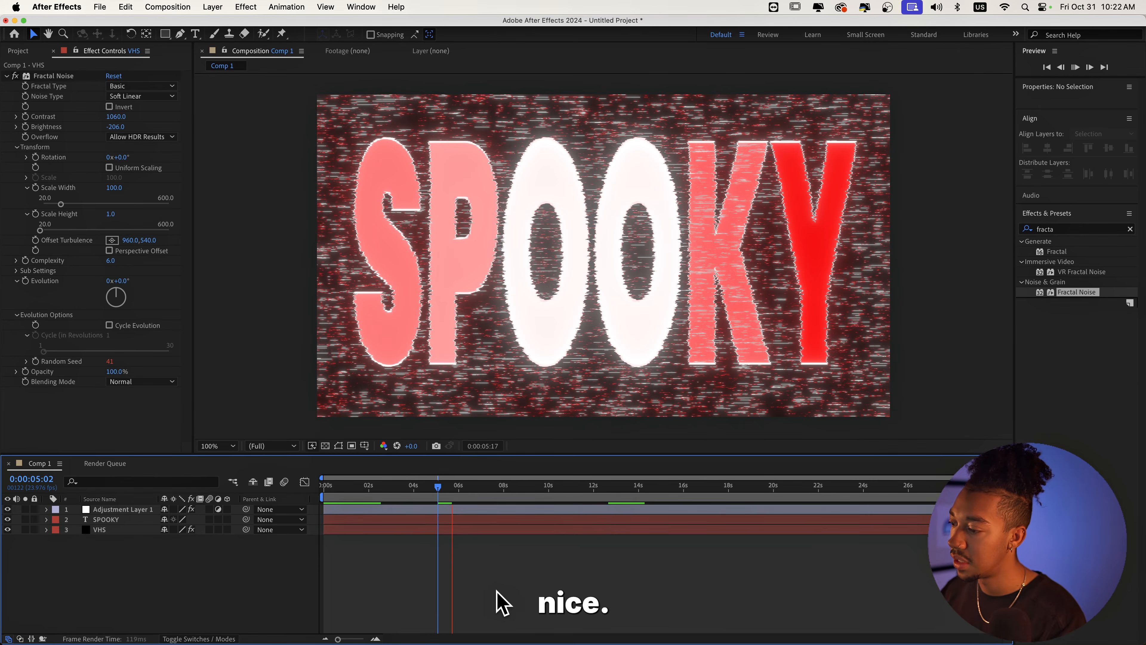
key("super+a")
key("alt+shift+a")
key("super+z")
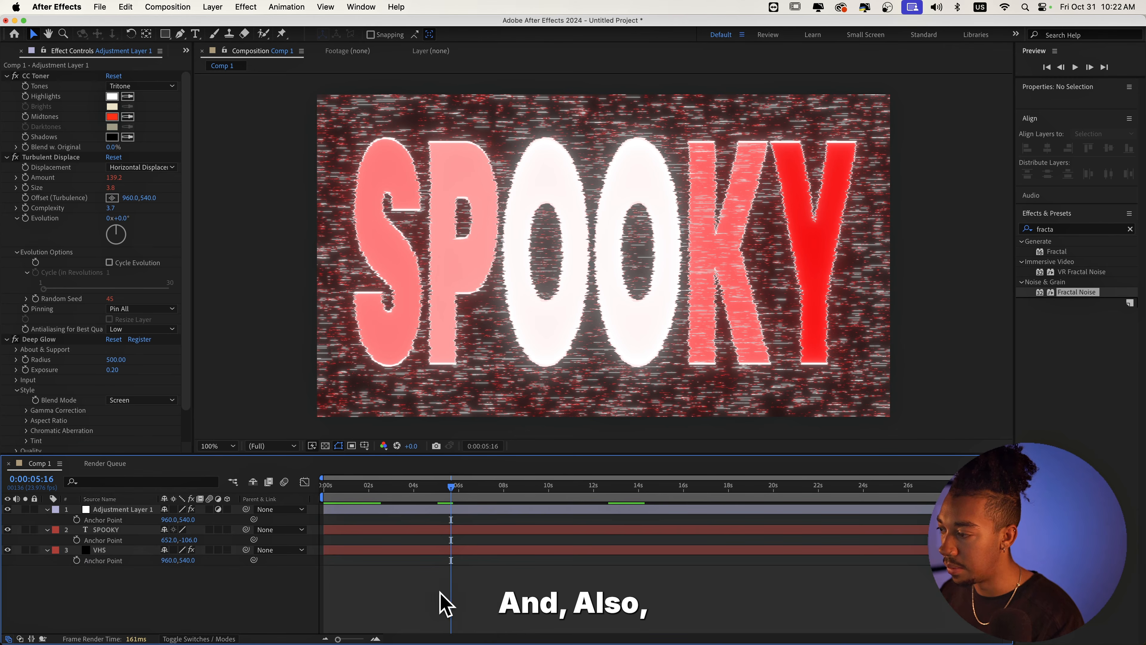
Reveal the SPOOKY text layer's modified properties and set Animator 1's Fill Color to white
left_click(105, 529)
key("u")
key("u")
scroll(106, 575, "down", 3)
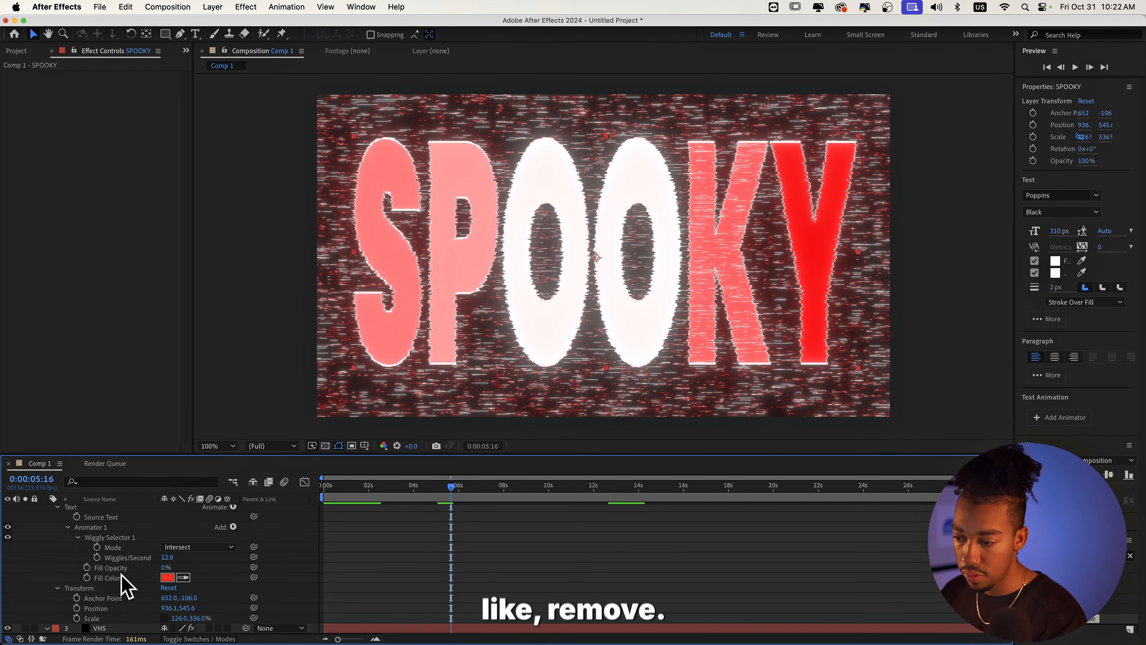
left_click(166, 577)
left_click_drag(253, 460, 163, 592)
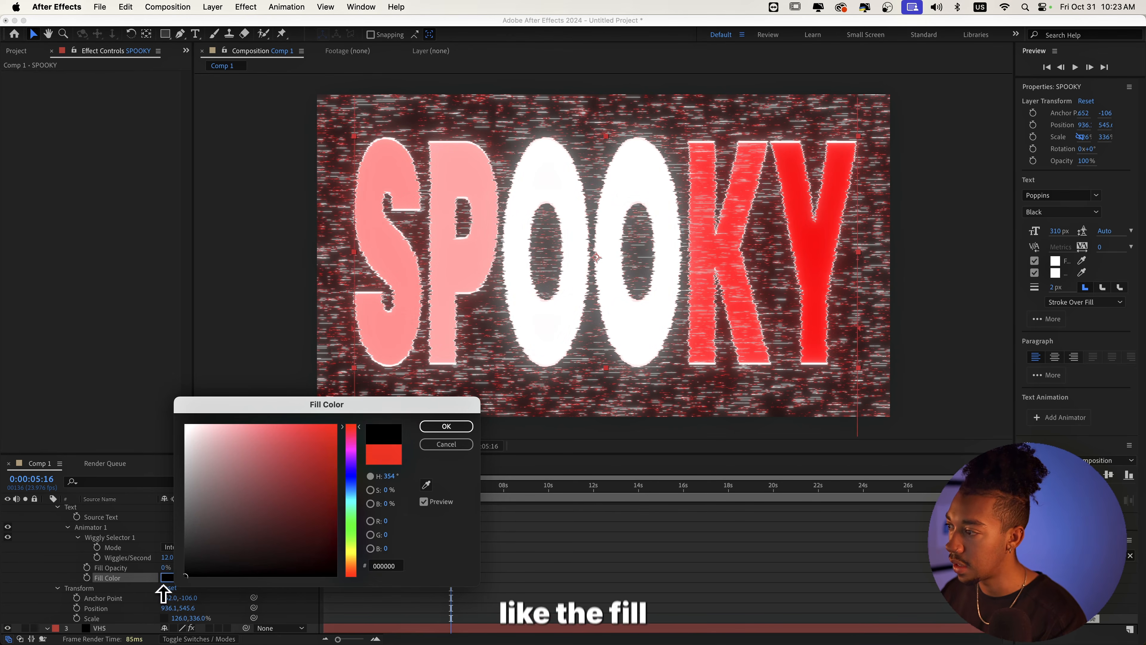
left_click_drag(298, 487, 184, 423)
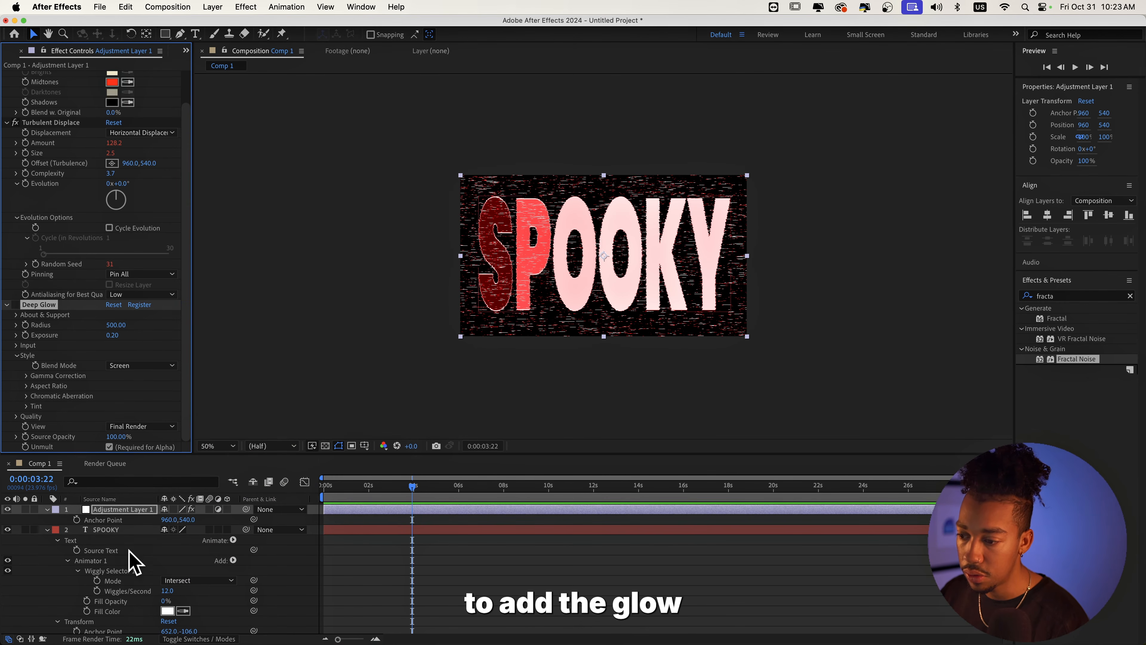
Move the Deep Glow effect from the adjustment layer to the SPOOKY text layer and preview the result
left_click(101, 530)
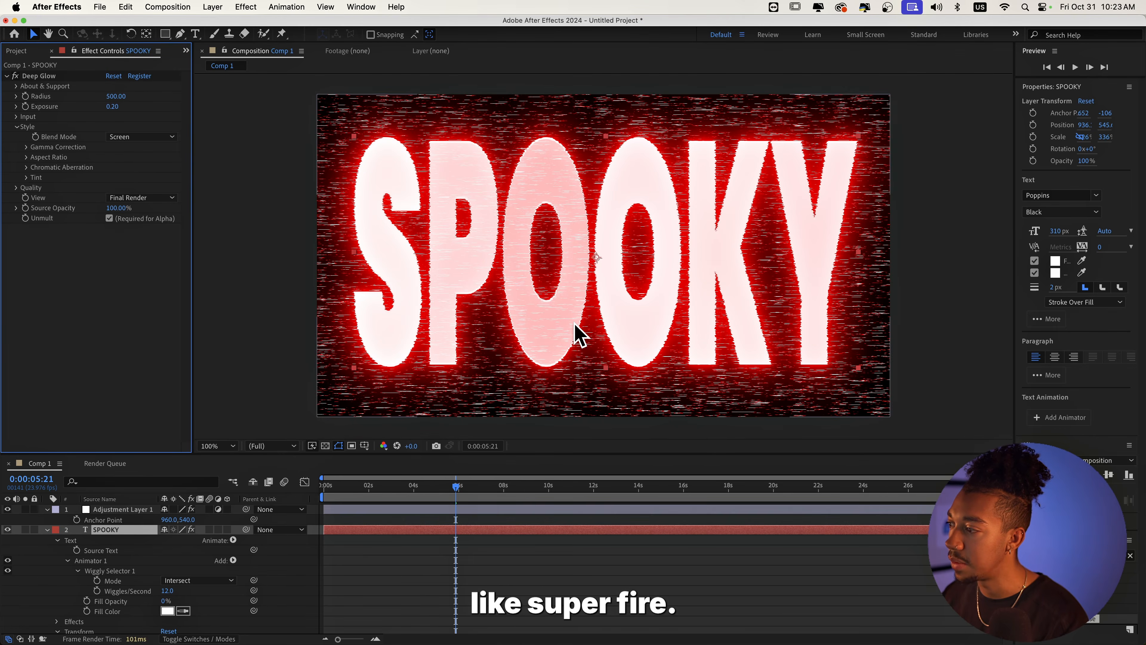
key("space")
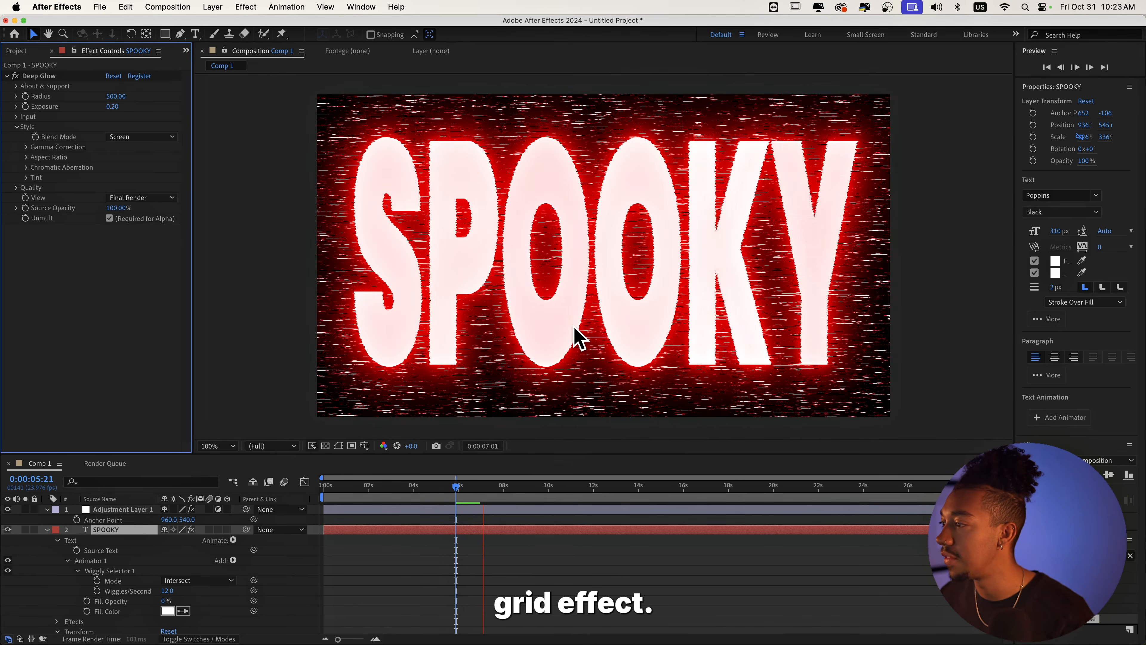